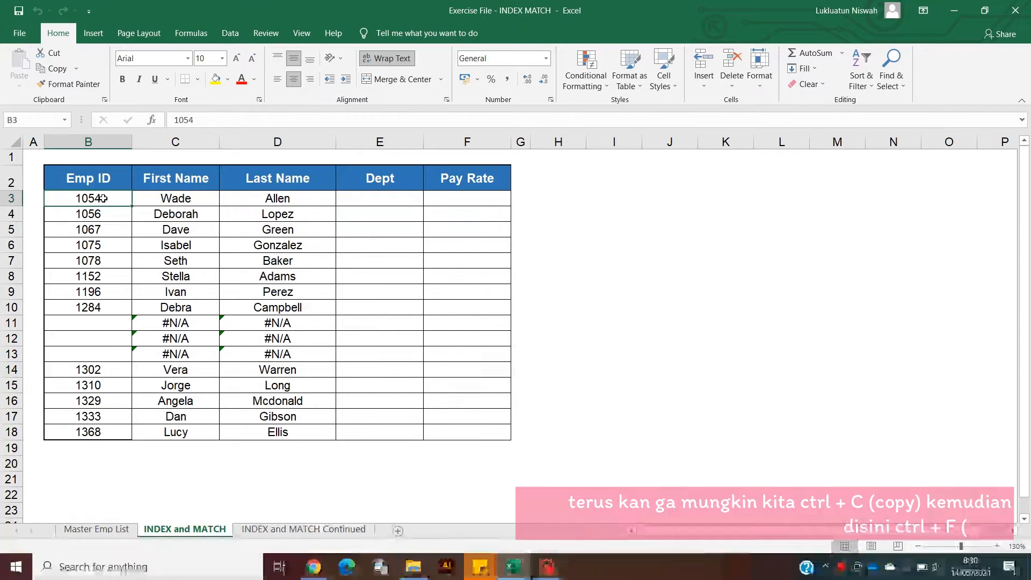
# Step: Copy the first Emp ID in B3, search for it in the Master Emp List sheet, and check that row's name cells
pyautogui.hotkey('ctrl', 'c')
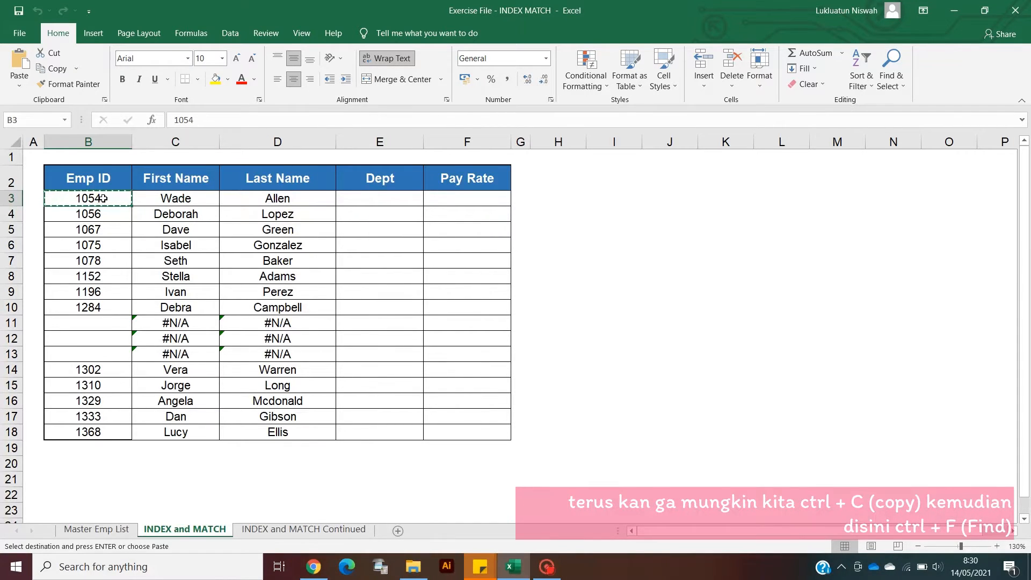
pyautogui.hotkey('ctrl', 'pageup')
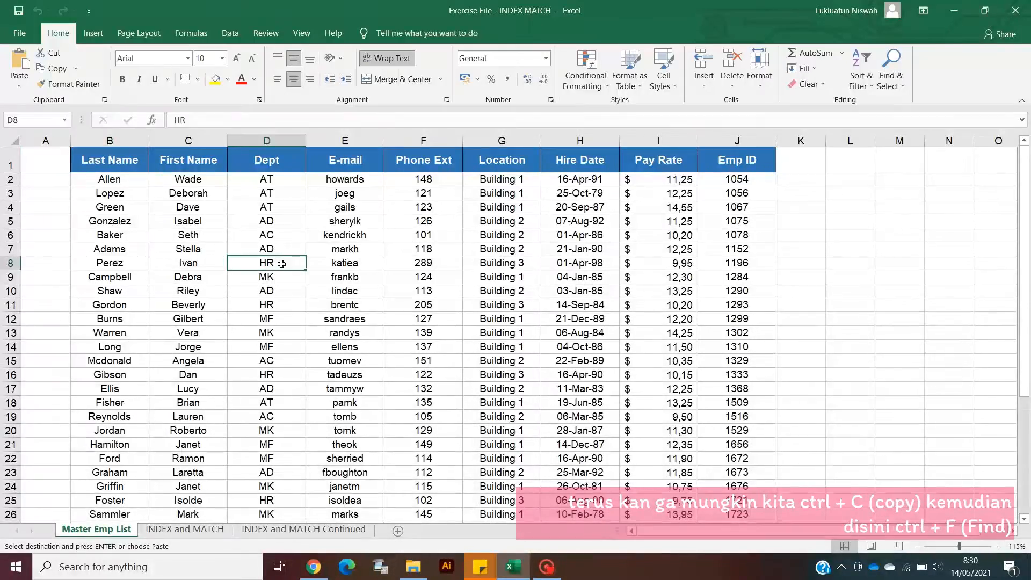
pyautogui.hotkey('ctrl', 'f')
pyautogui.hotkey('ctrl', 'v')
pyautogui.press('Return')
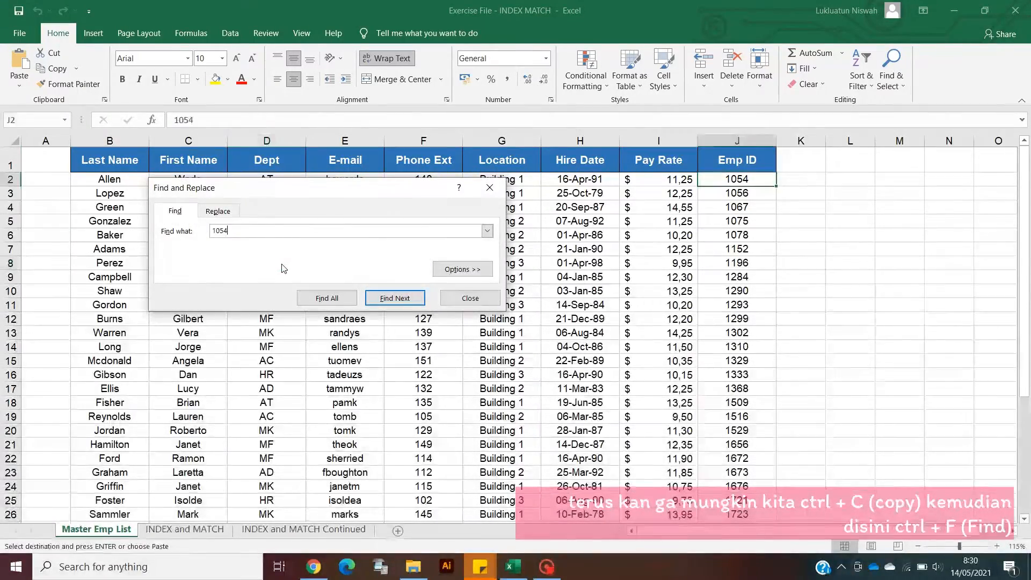
pyautogui.click(470, 298)
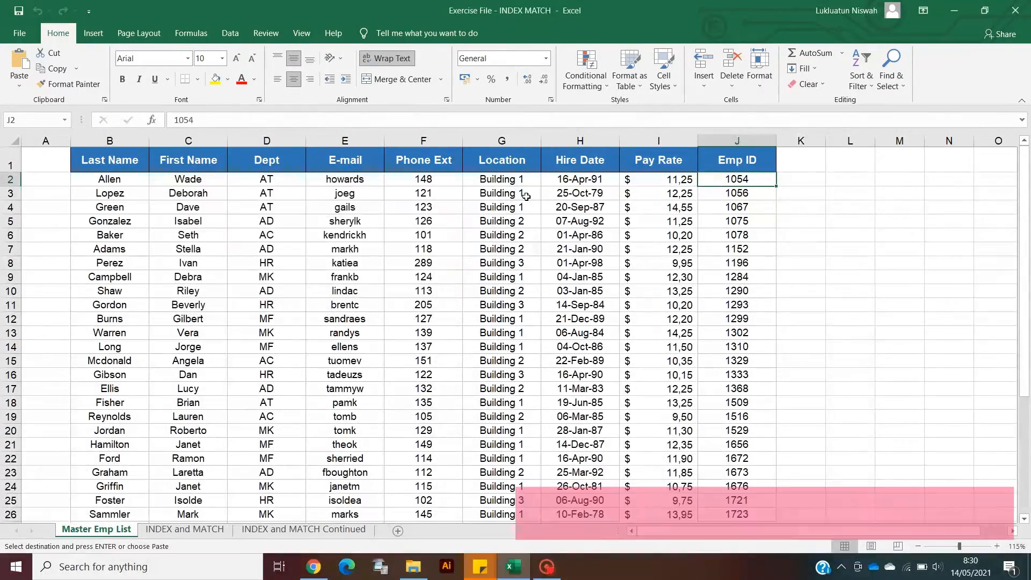
pyautogui.click(189, 181)
pyautogui.click(134, 179)
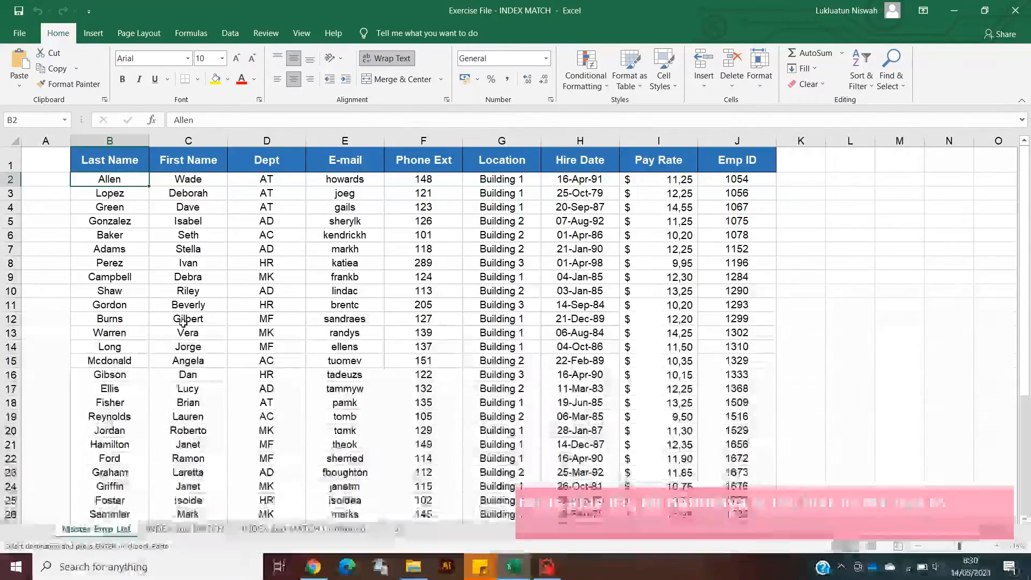
# Step: On the INDEX and MATCH sheet, examine the separate formulas filling the First Name and Last Name columns
pyautogui.click(172, 530)
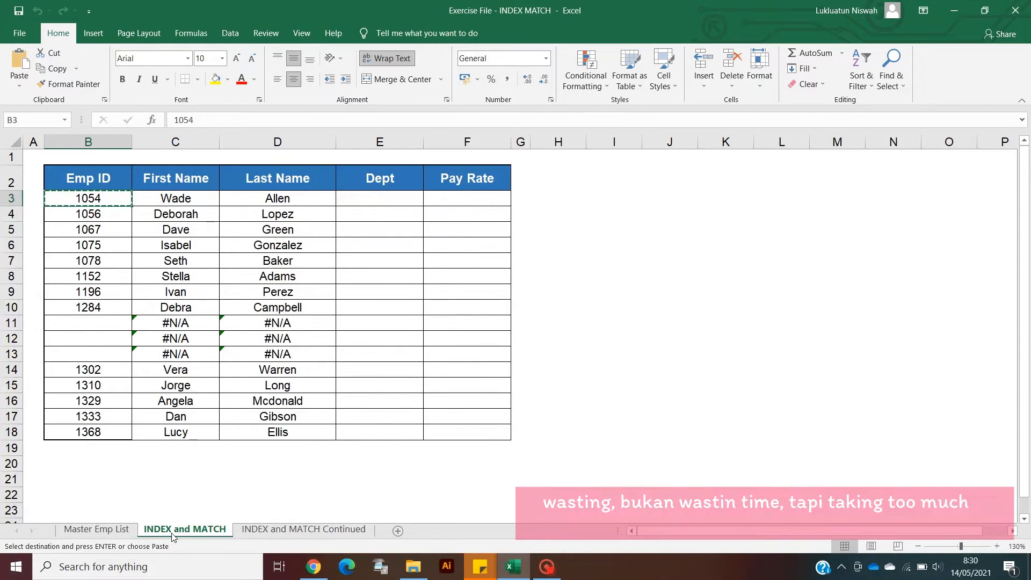
pyautogui.click(161, 198)
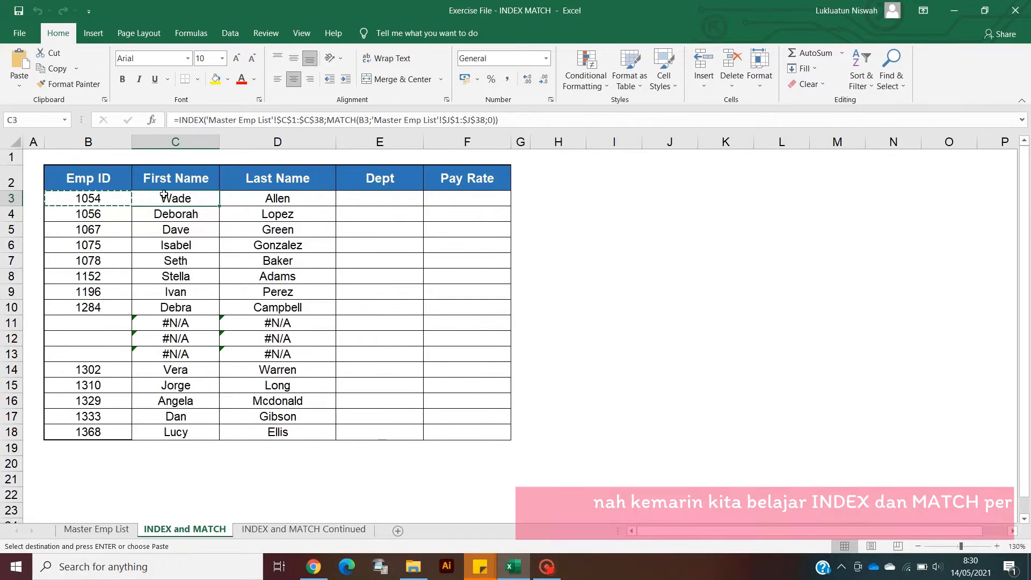
pyautogui.moveTo(164, 198); pyautogui.dragTo(176, 416)
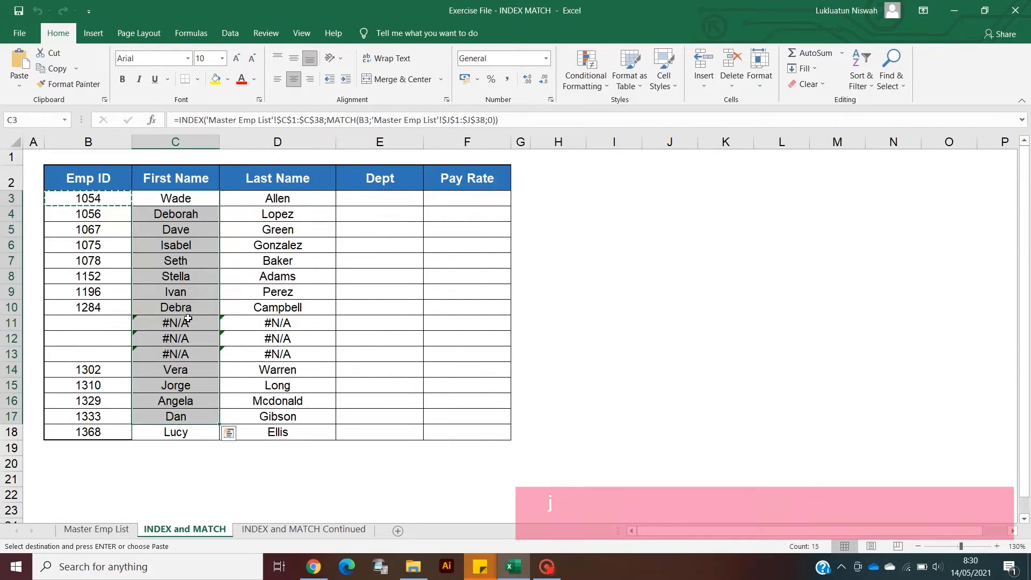
pyautogui.click(190, 198)
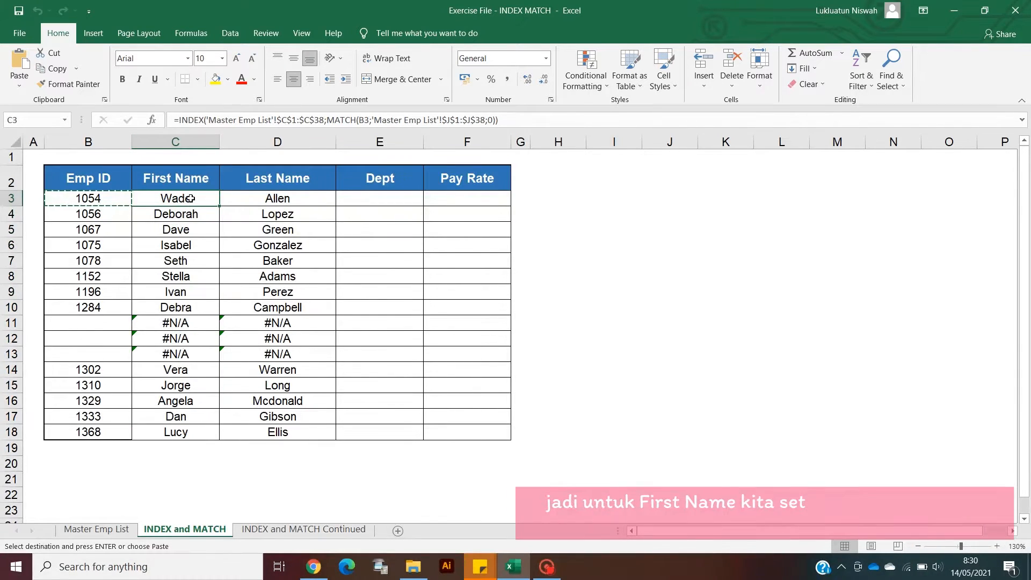
pyautogui.click(281, 201)
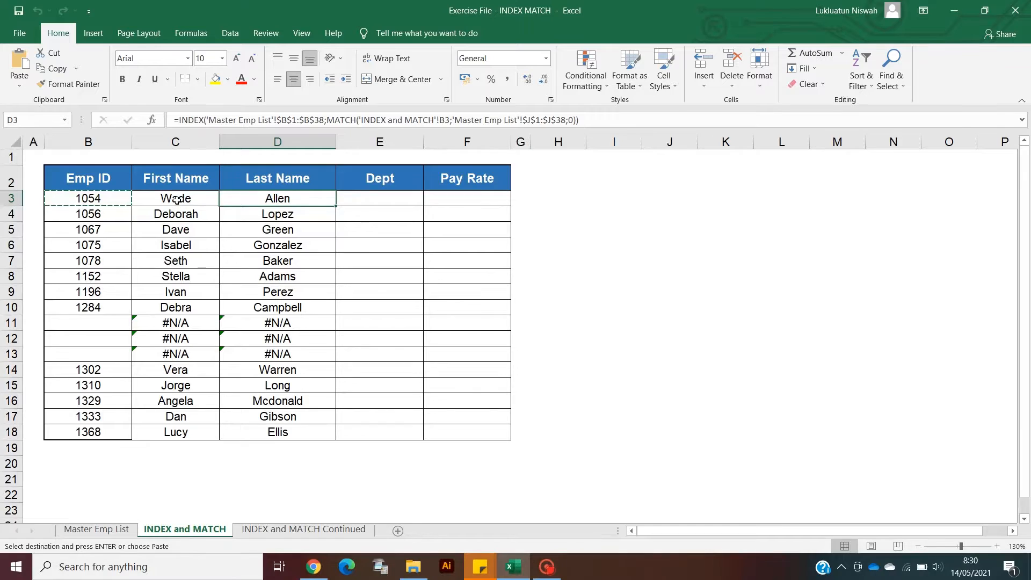
pyautogui.moveTo(189, 198); pyautogui.dragTo(323, 318)
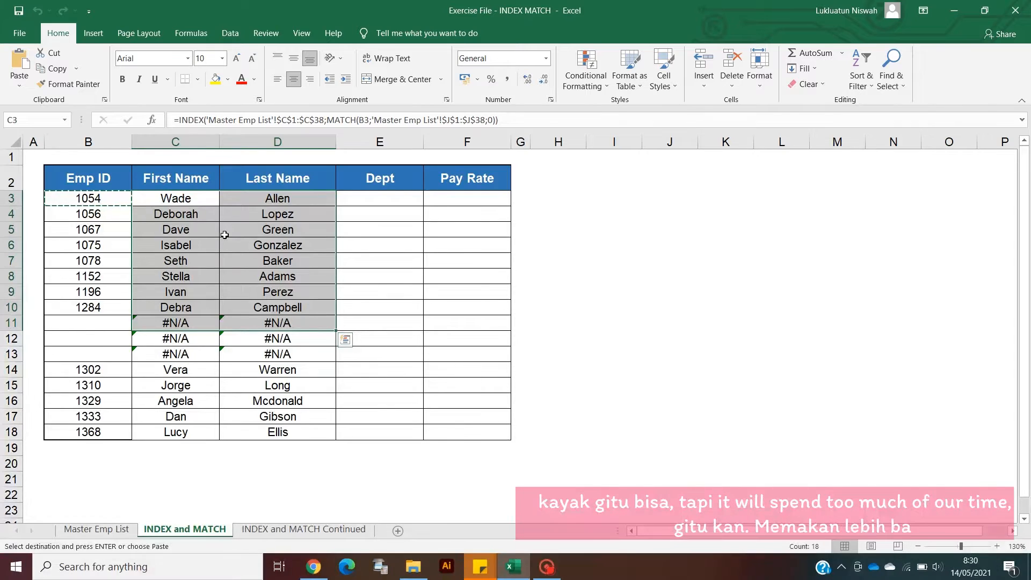
pyautogui.moveTo(193, 199); pyautogui.dragTo(247, 237)
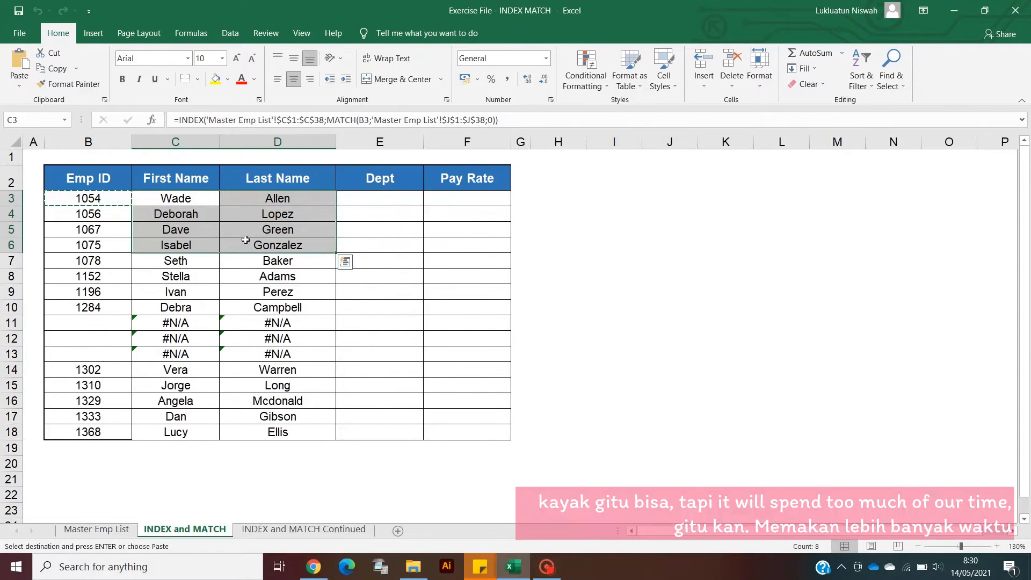
pyautogui.click(176, 200)
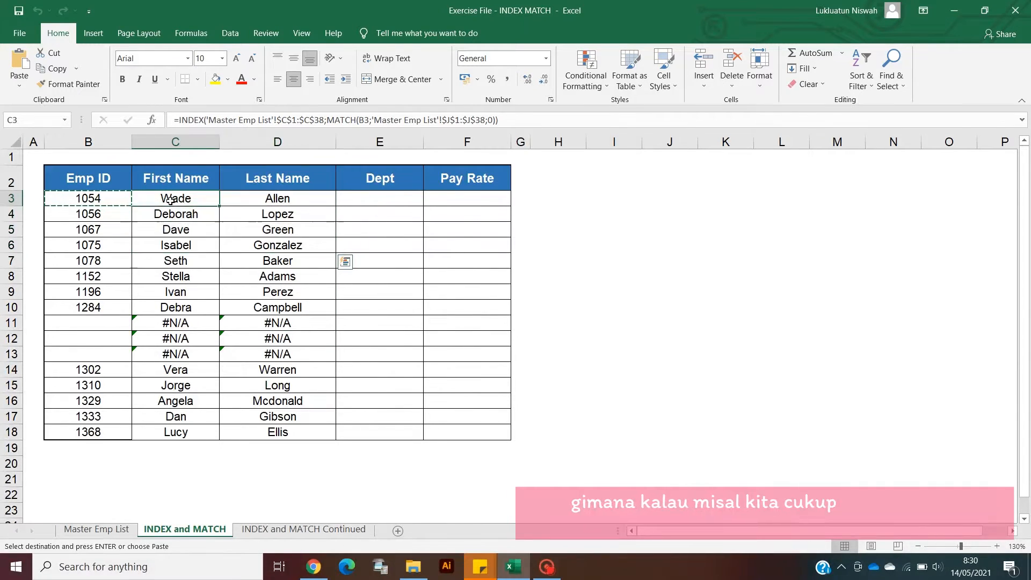
# Step: On the INDEX and MATCH Continued sheet, examine the combined formula in C3 and the results across First Name to Pay Rate
pyautogui.click(303, 530)
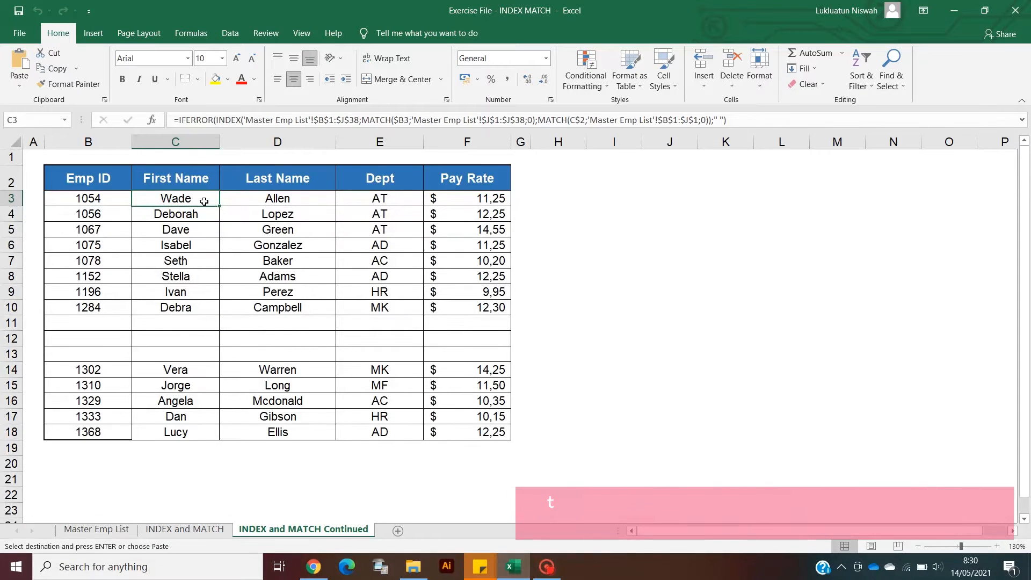
pyautogui.moveTo(204, 202); pyautogui.dragTo(189, 414)
pyautogui.moveTo(206, 200); pyautogui.dragTo(493, 399)
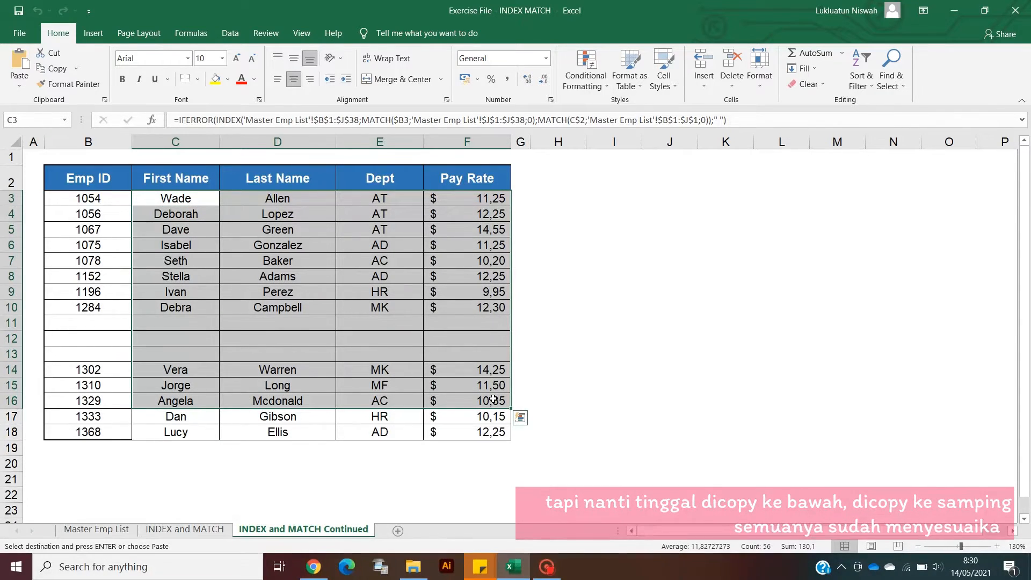
pyautogui.click(171, 531)
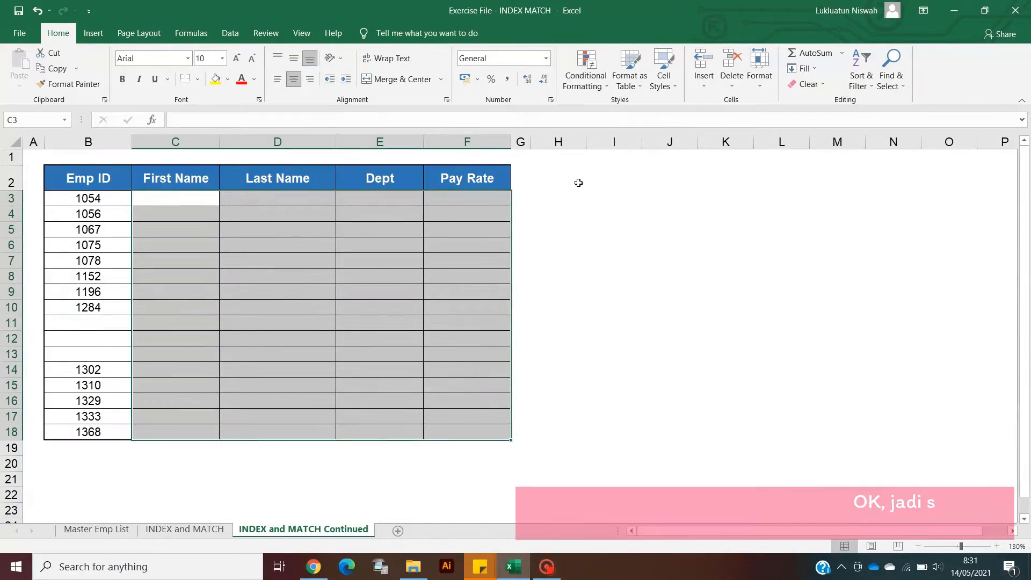
# Step: Start an INDEX formula in C3 of INDEX and MATCH Continued and open its arguments with the array;row_num;column_num form
pyautogui.click(578, 183)
pyautogui.hotkey('ctrl', 'Left')
pyautogui.hotkey('ctrl', 'Left')
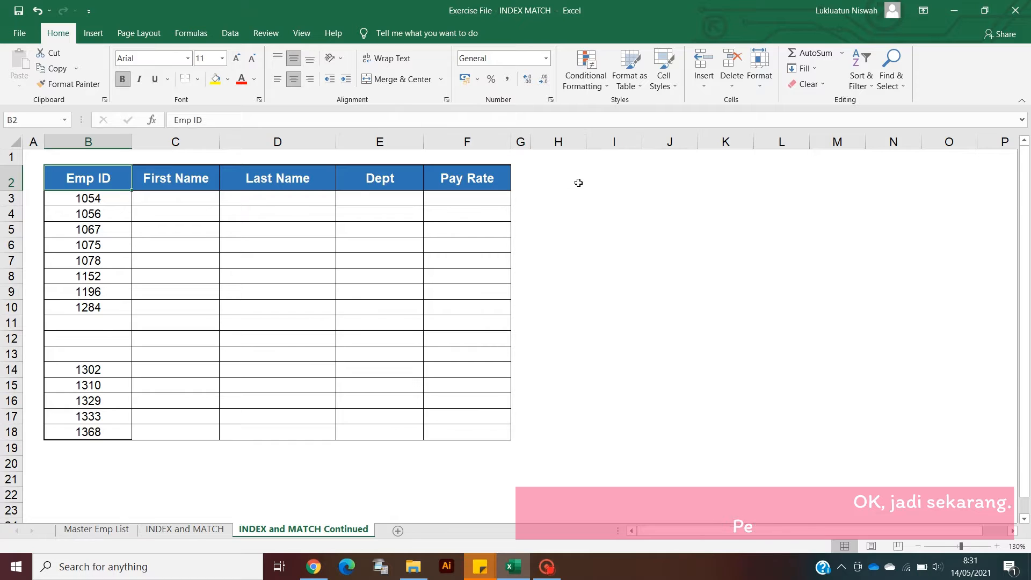
pyautogui.press('Right')
pyautogui.press('Down')
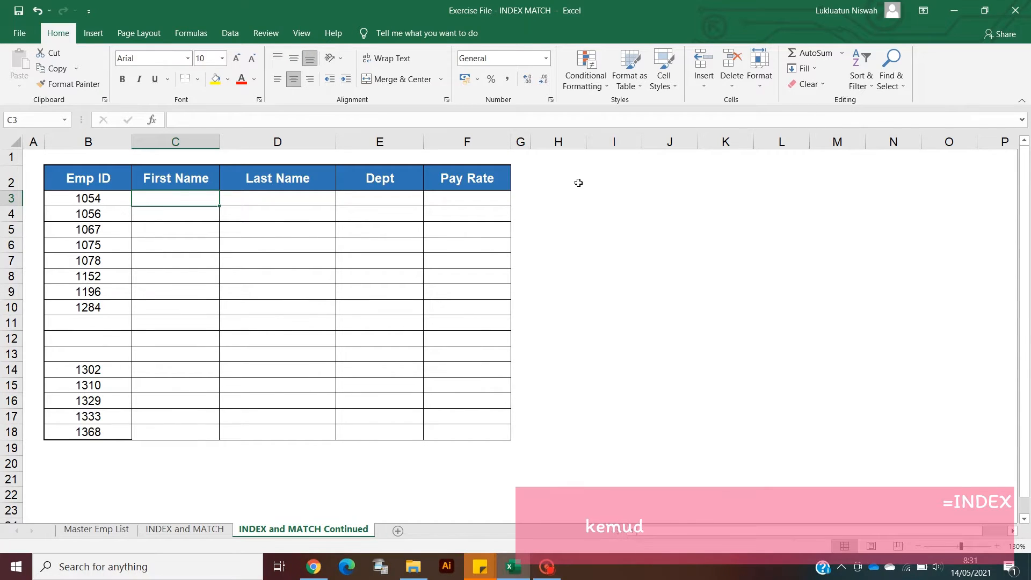
pyautogui.write('=INDEX')
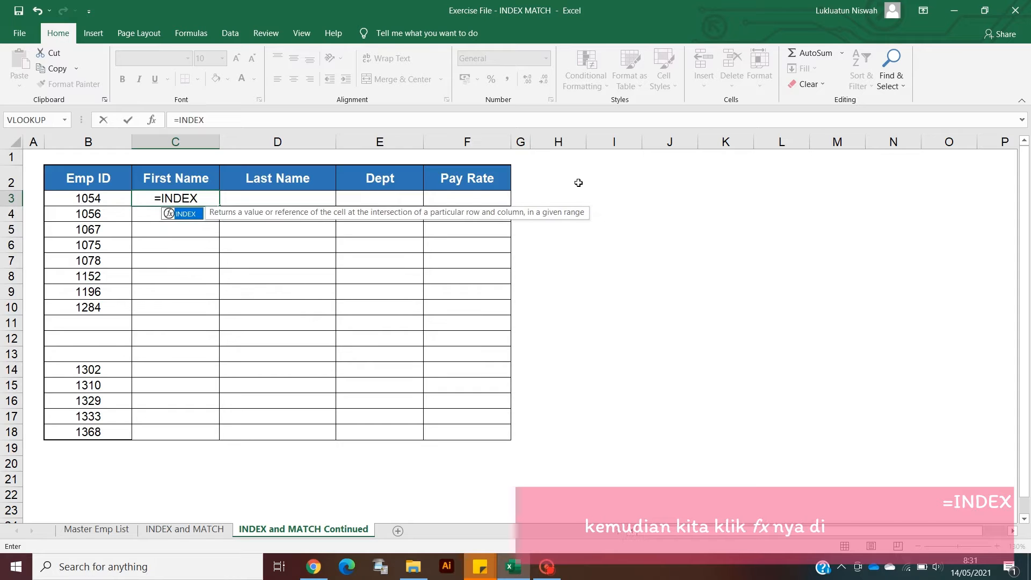
pyautogui.write('(')
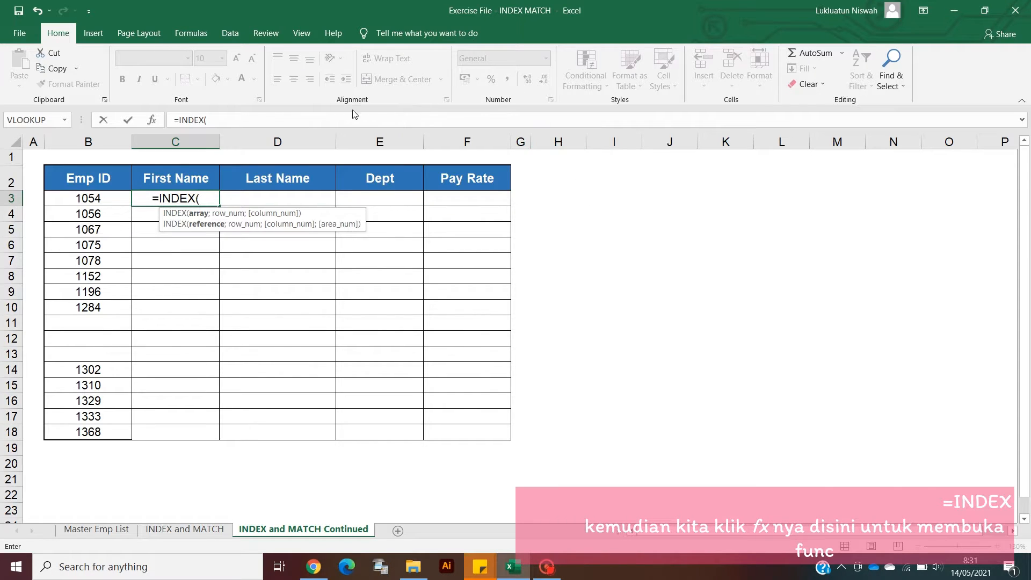
pyautogui.click(153, 121)
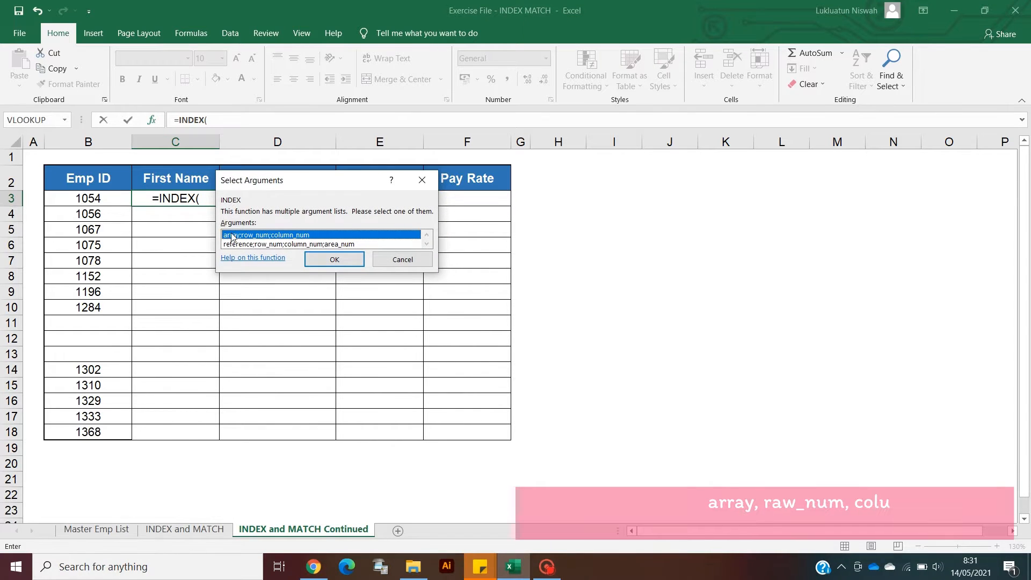
pyautogui.click(334, 259)
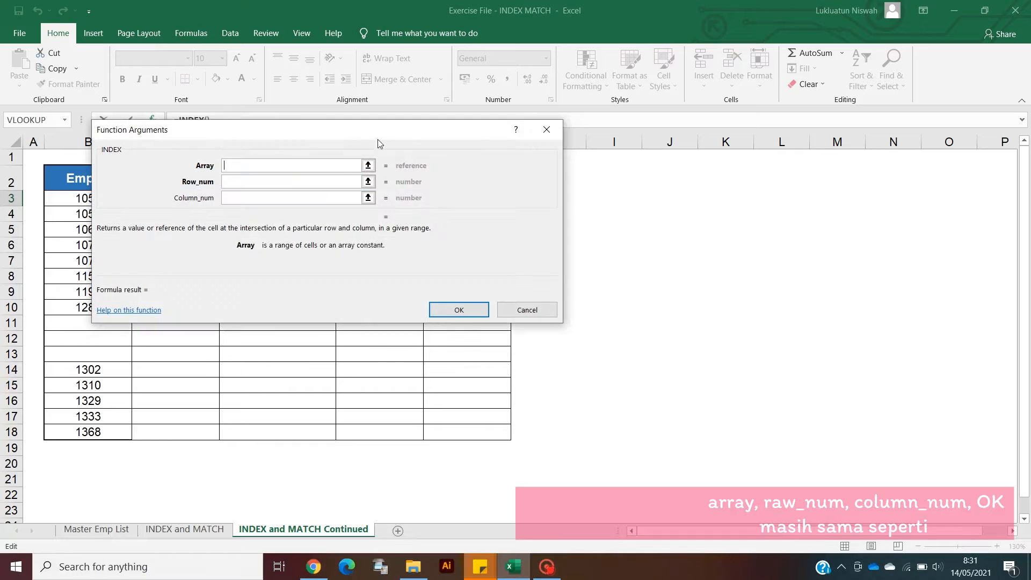
# Step: Set the INDEX array to the whole Master Emp List table as the absolute range $B$1:$J$38
pyautogui.moveTo(377, 137); pyautogui.dragTo(809, 108)
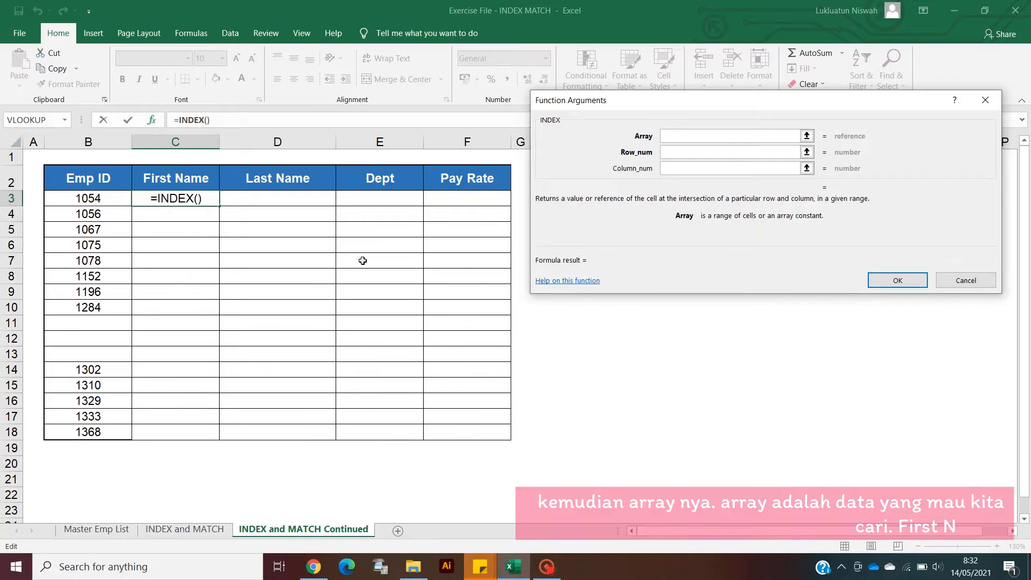
pyautogui.click(100, 531)
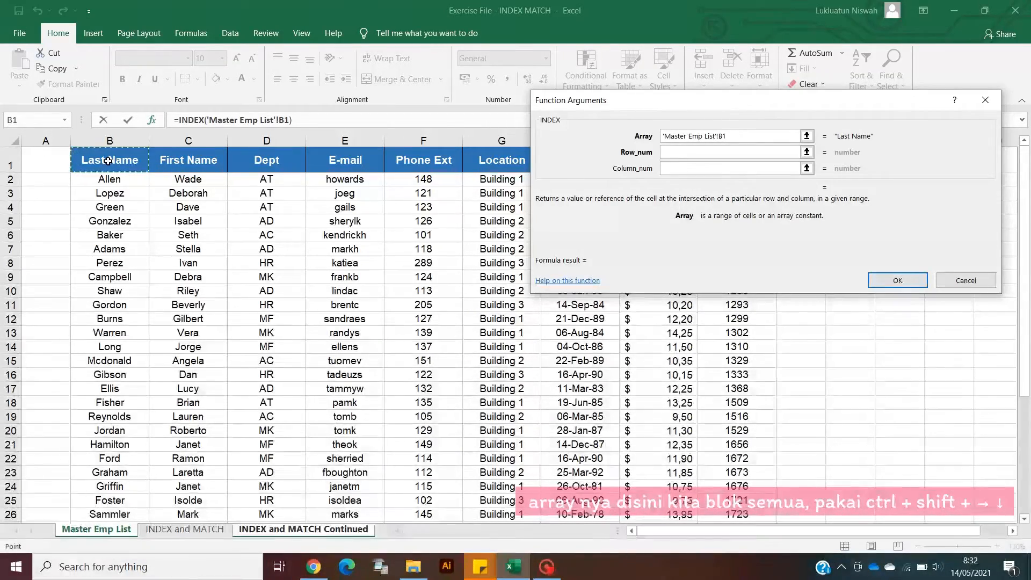
pyautogui.hotkey('ctrl', 'shift', 'Right')
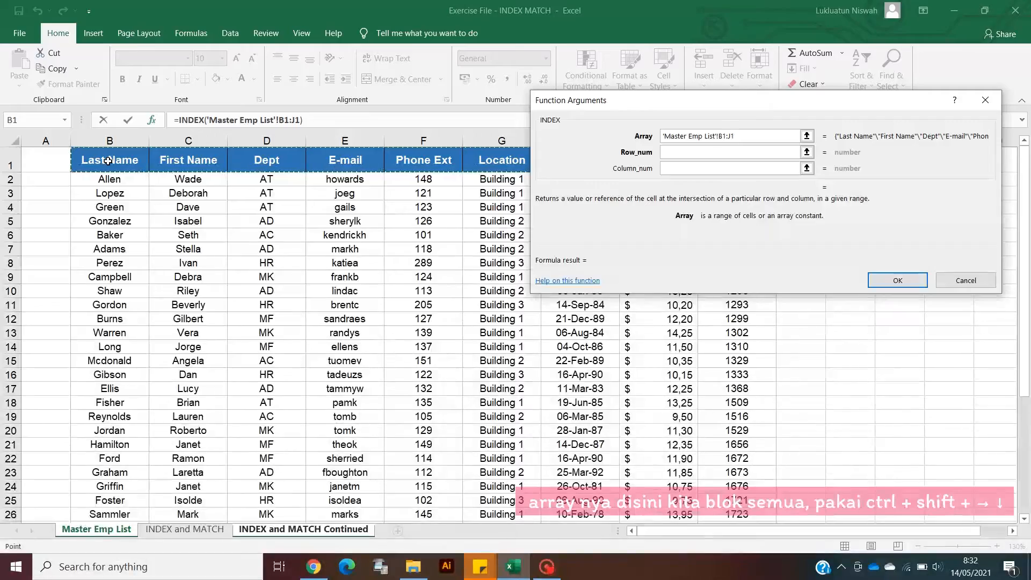
pyautogui.hotkey('ctrl', 'shift', 'Down')
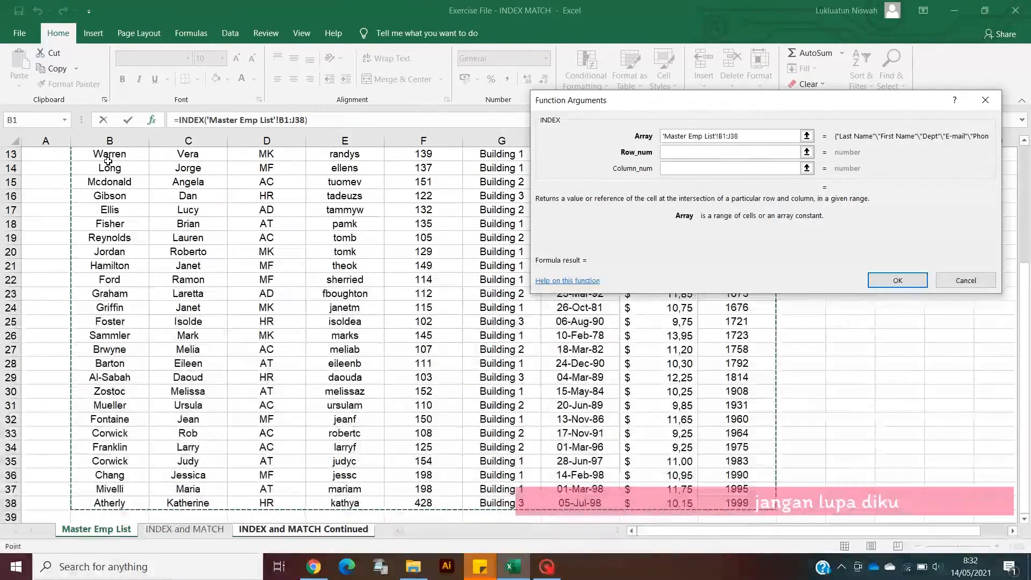
pyautogui.press('F4')
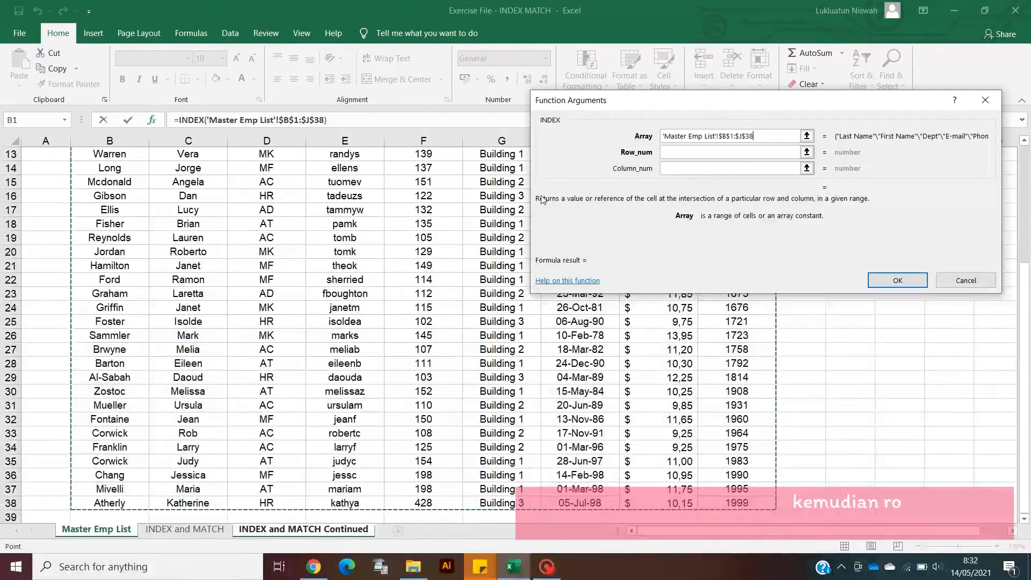
# Step: Nest a MATCH function in the INDEX Row_num argument and set its lookup value to $B3, locking only the column
pyautogui.click(683, 153)
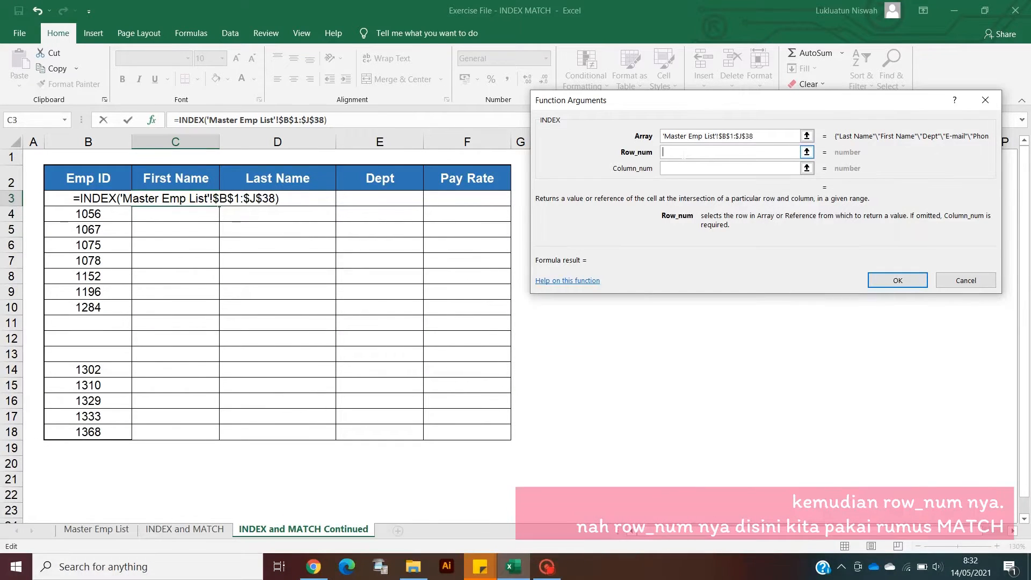
pyautogui.write('MATCH')
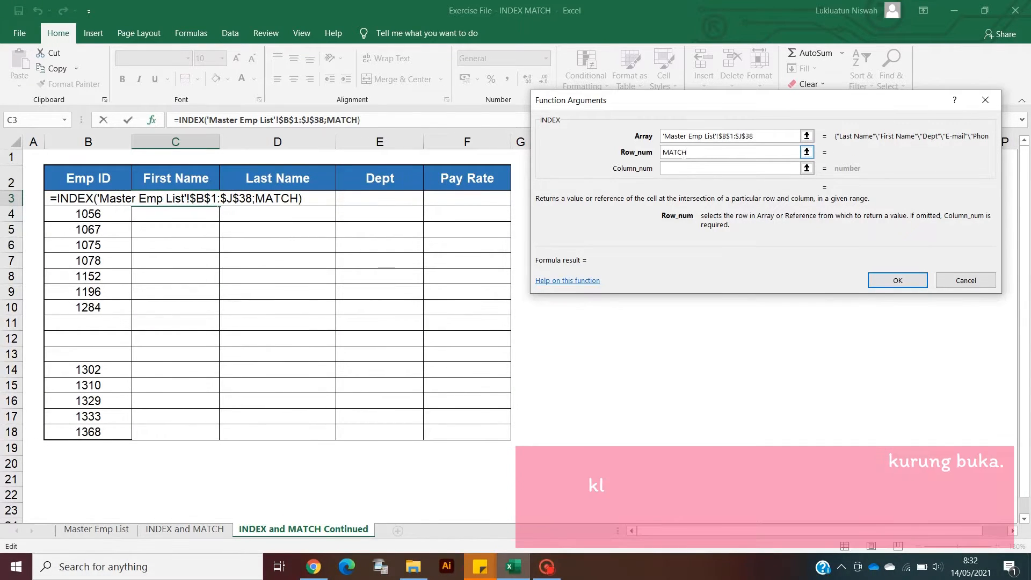
pyautogui.write('(')
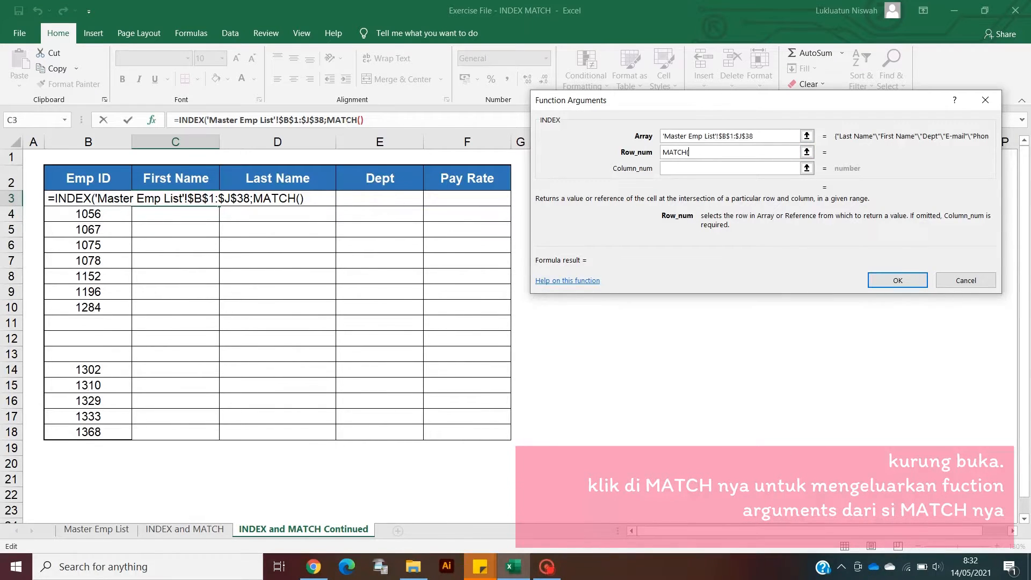
pyautogui.click(344, 120)
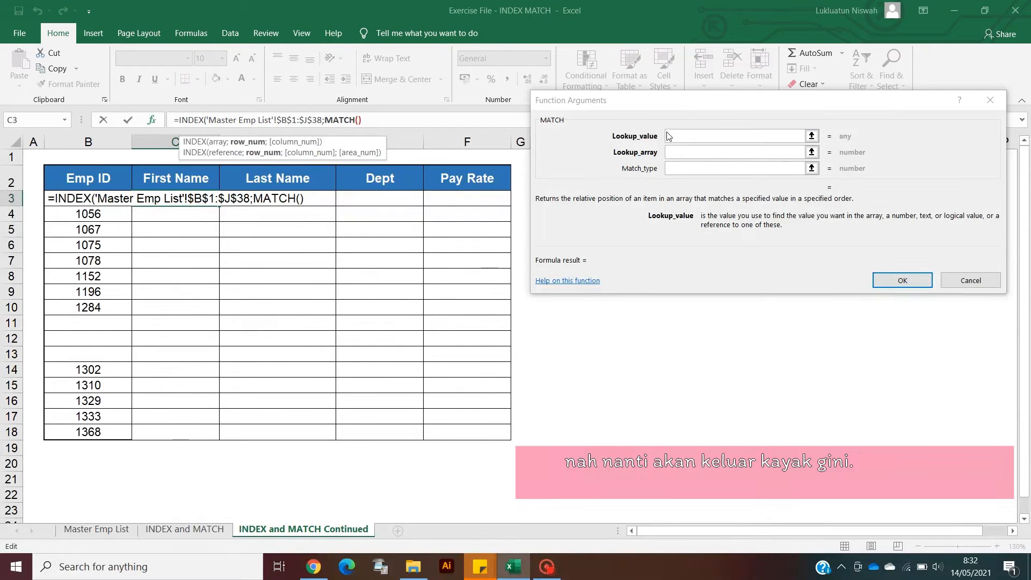
pyautogui.click(684, 135)
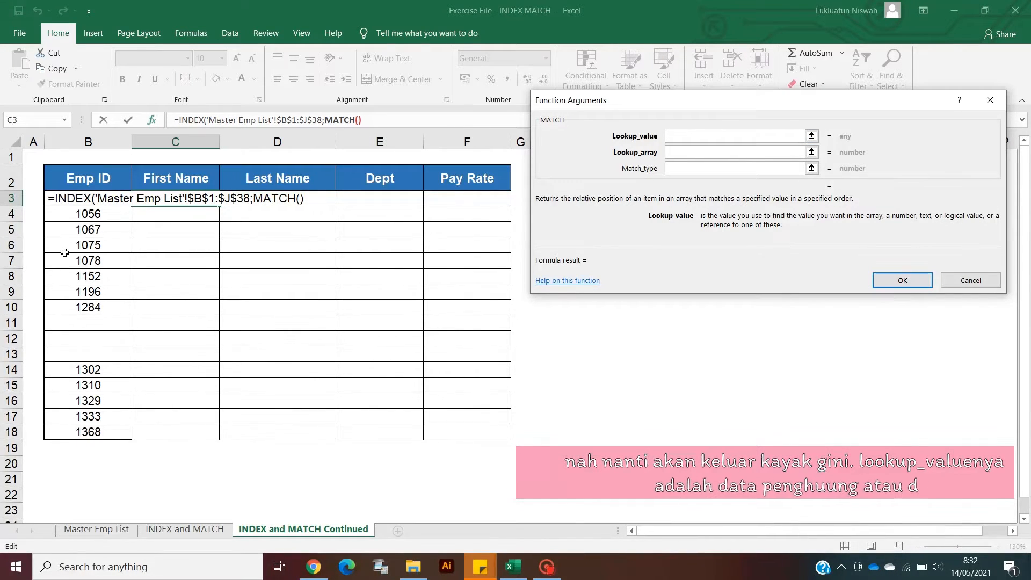
pyautogui.click(32, 200)
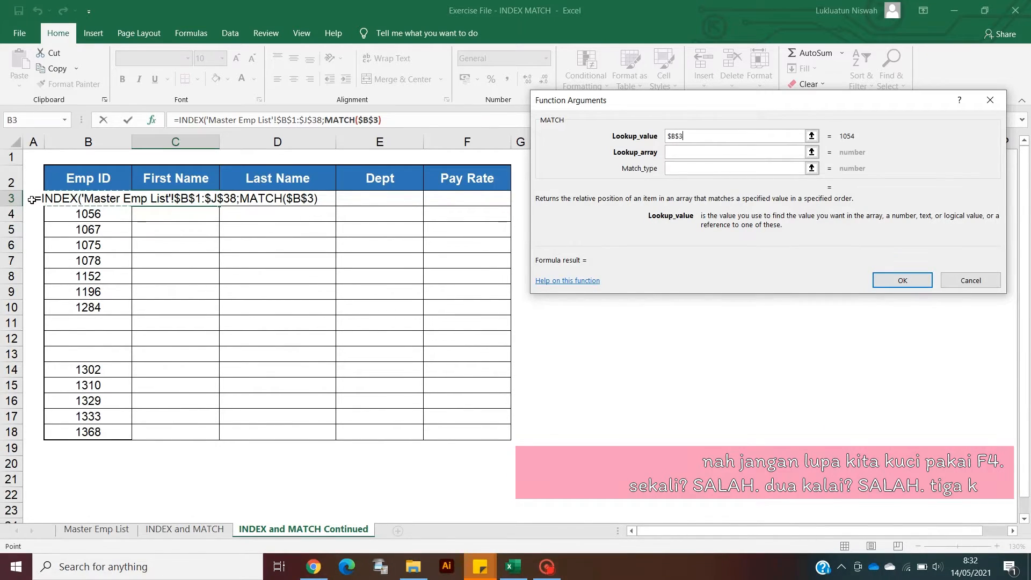
pyautogui.press('F4')
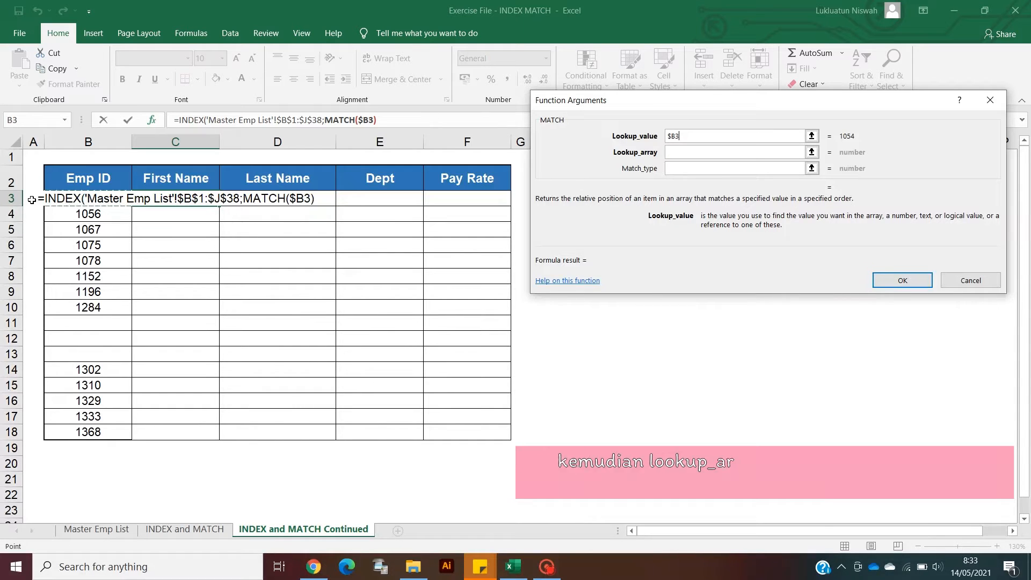
# Step: Set the first MATCH's Lookup_array to the Emp ID column on Master Emp List as the absolute range $J$1:$J$38
pyautogui.click(699, 152)
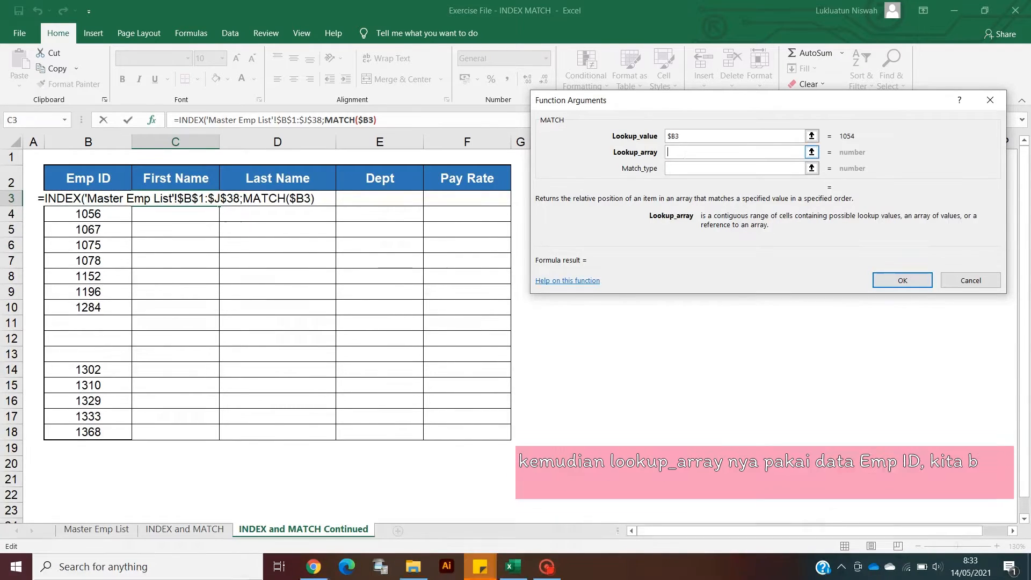
pyautogui.click(91, 536)
pyautogui.scroll(4, 377, 252)
pyautogui.moveTo(344, 160); pyautogui.dragTo(736, 159)
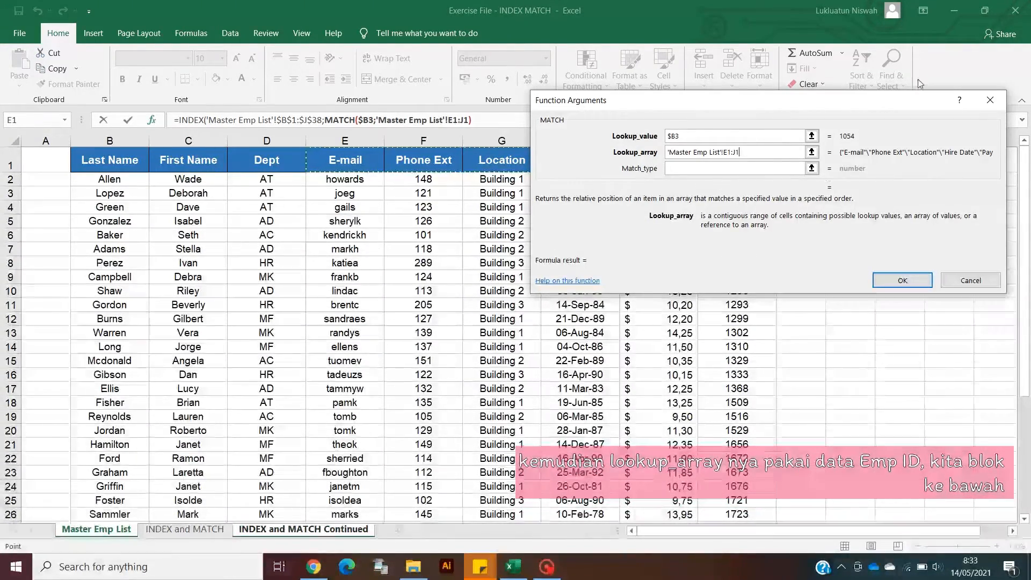
pyautogui.moveTo(866, 100); pyautogui.dragTo(836, 256)
pyautogui.click(748, 163)
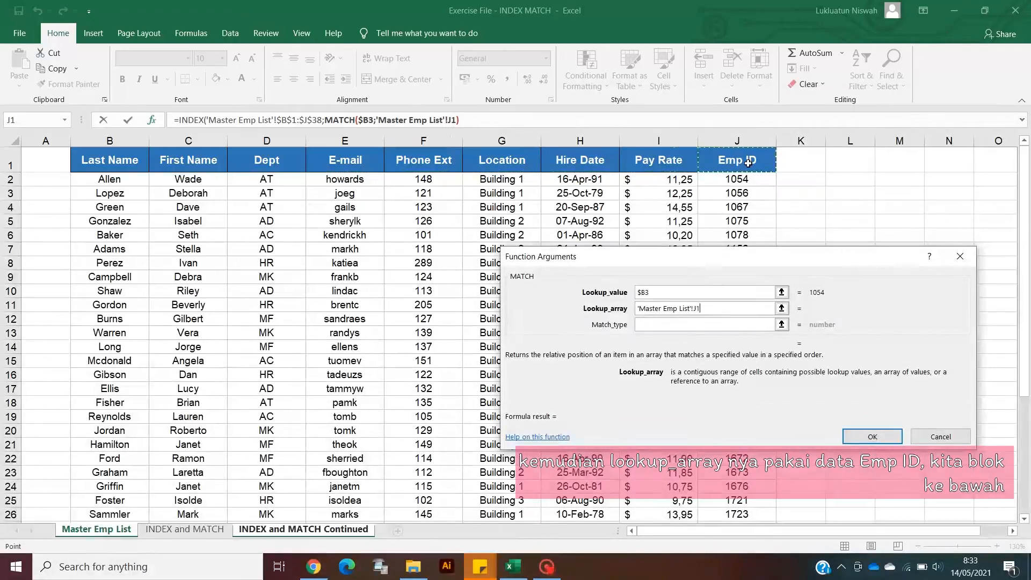
pyautogui.hotkey('ctrl', 'shift', 'Down')
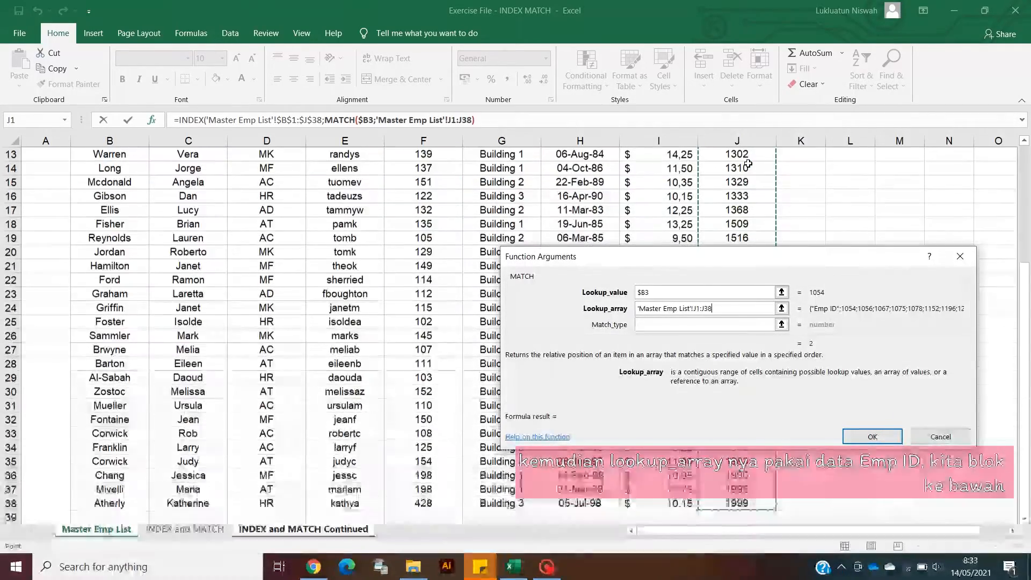
pyautogui.press('F4')
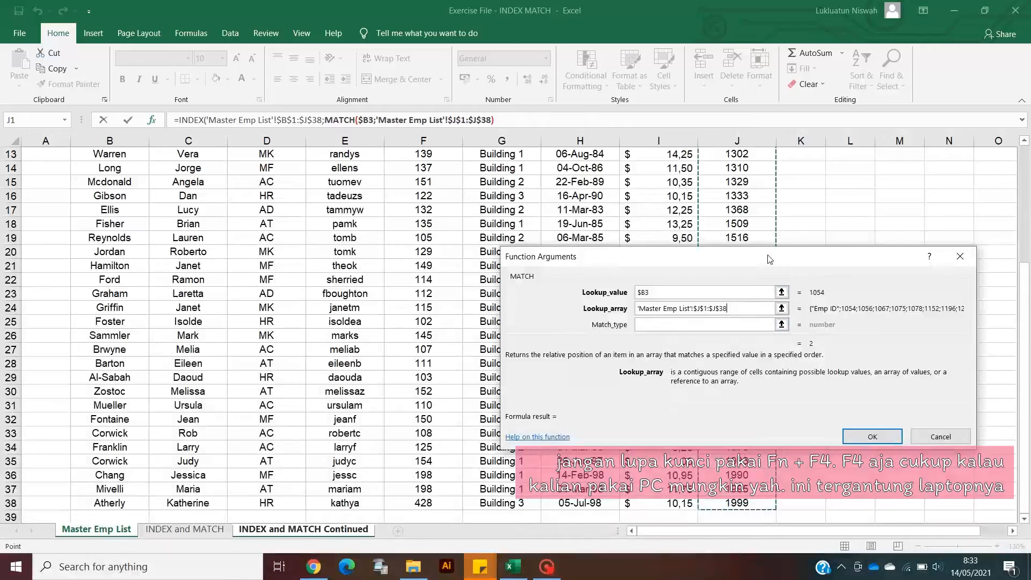
# Step: Set the Match_type of the Emp ID MATCH to 0 for an exact match
pyautogui.moveTo(772, 260); pyautogui.dragTo(807, 24)
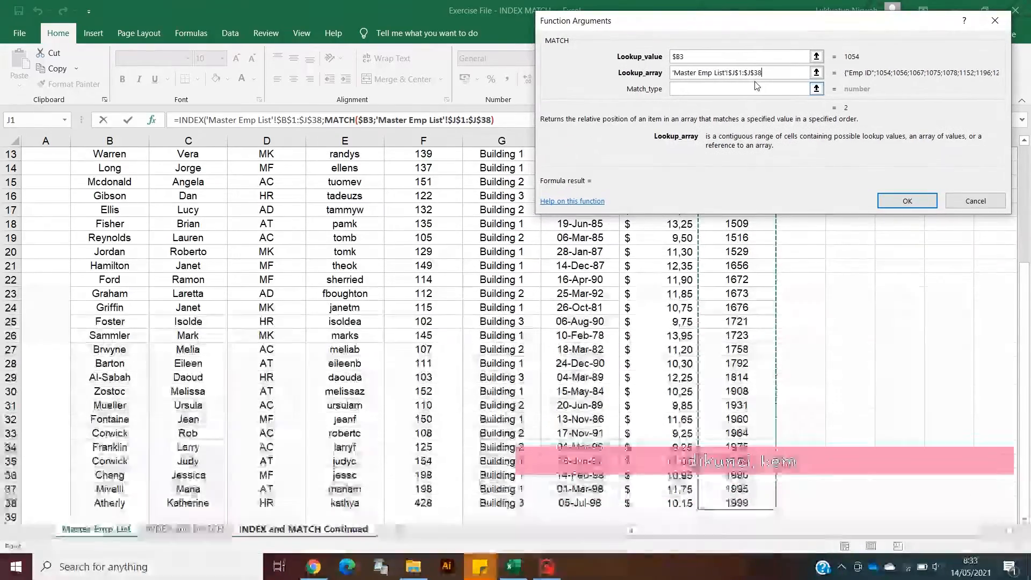
pyautogui.click(752, 89)
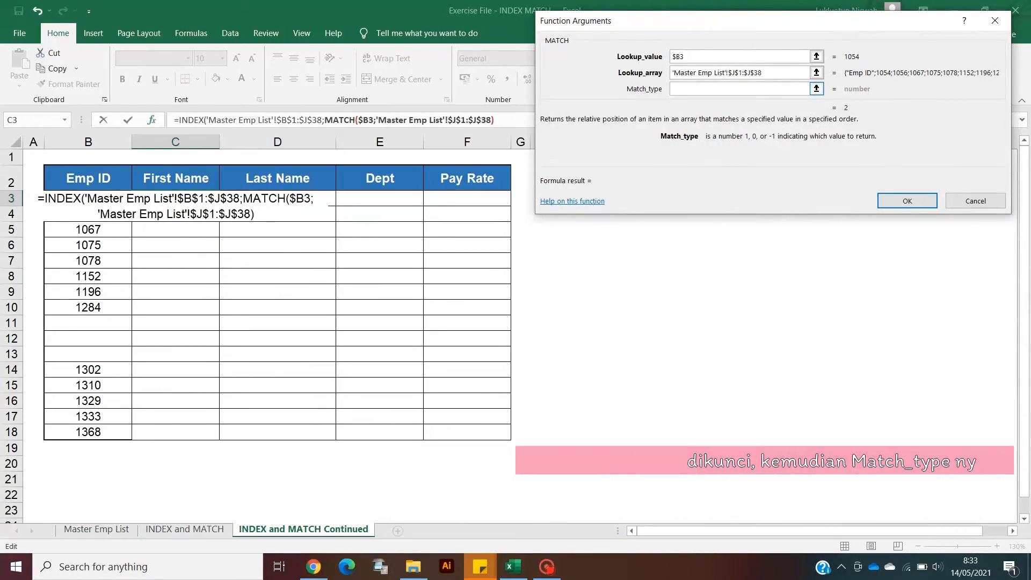
pyautogui.write('0')
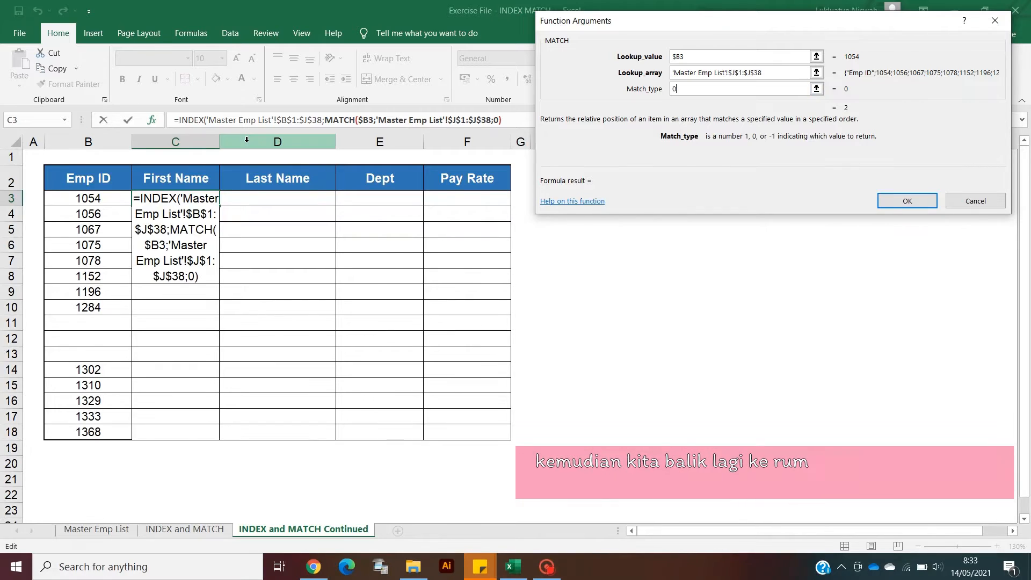
# Step: Return to the INDEX arguments, nest a second MATCH in Column_num, and open that MATCH's arguments
pyautogui.click(188, 119)
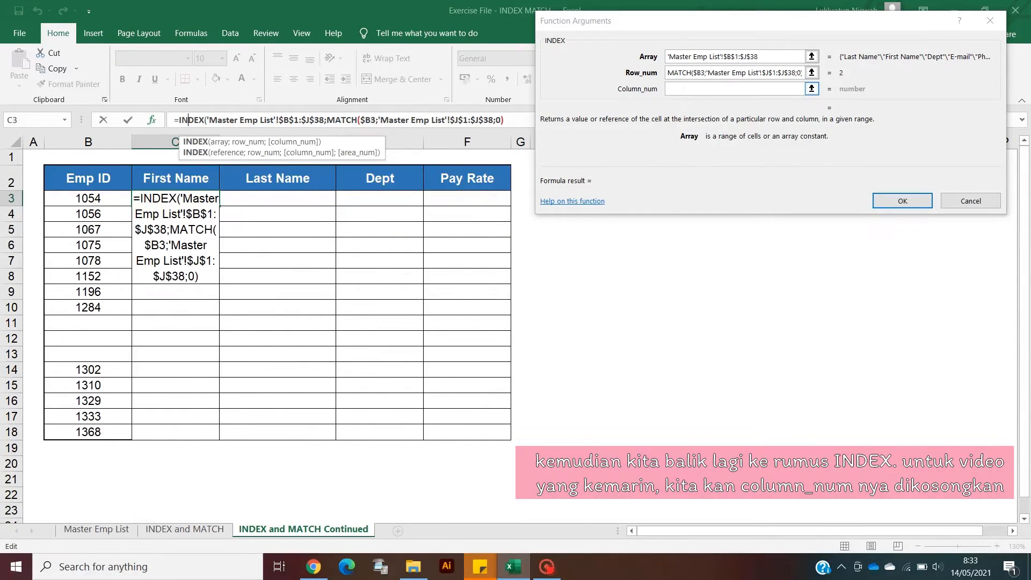
pyautogui.click(667, 88)
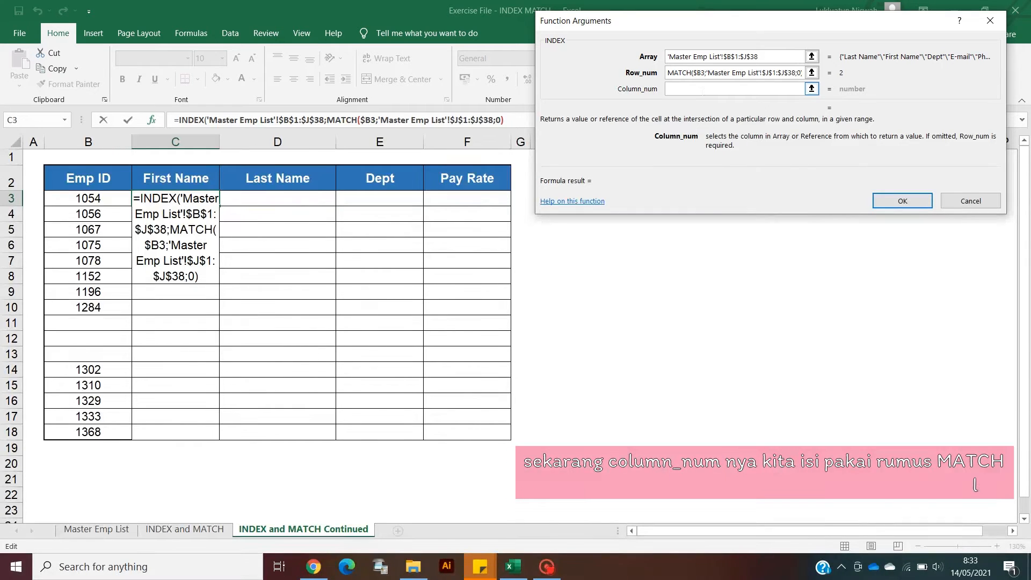
pyautogui.write('H(')
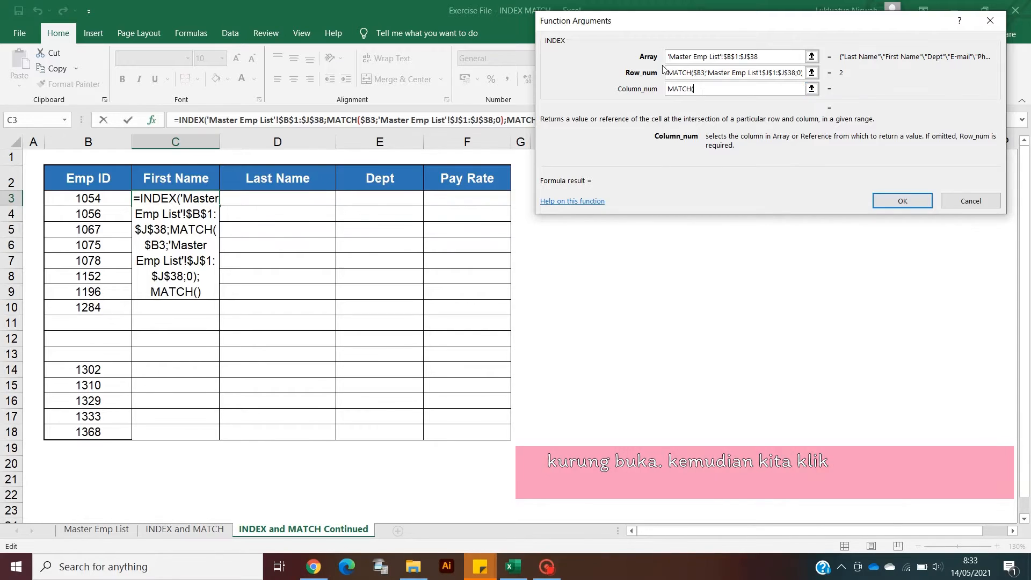
pyautogui.moveTo(687, 42); pyautogui.dragTo(686, 149)
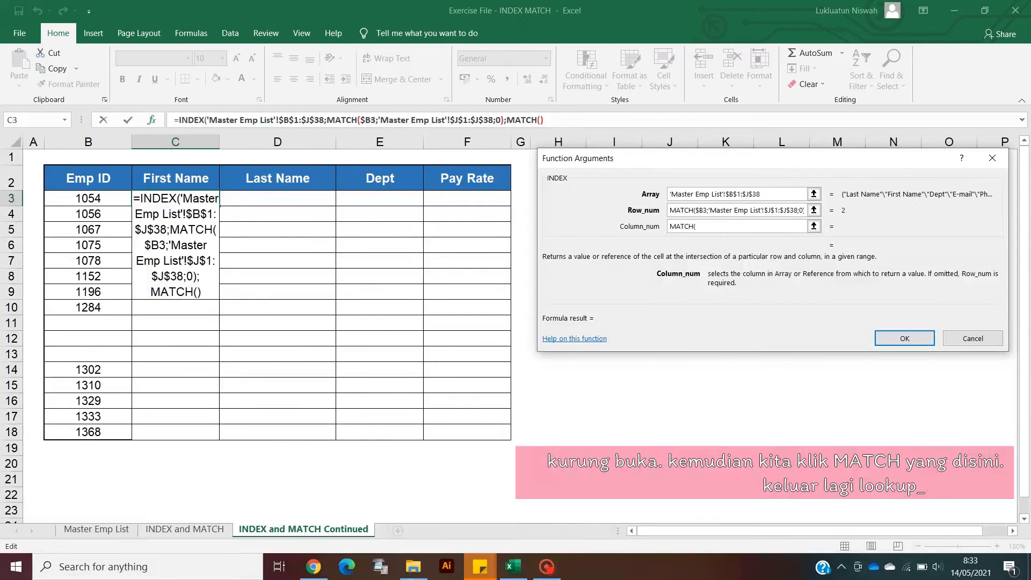
pyautogui.click(516, 120)
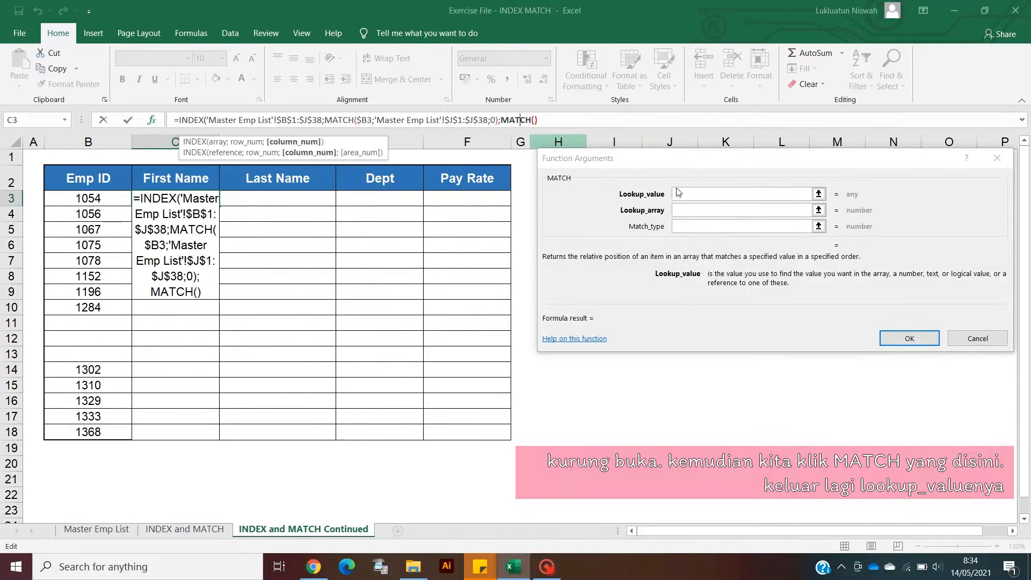
# Step: Set the second MATCH's Lookup_value to the First Name header as C$2, locking only the row
pyautogui.click(685, 199)
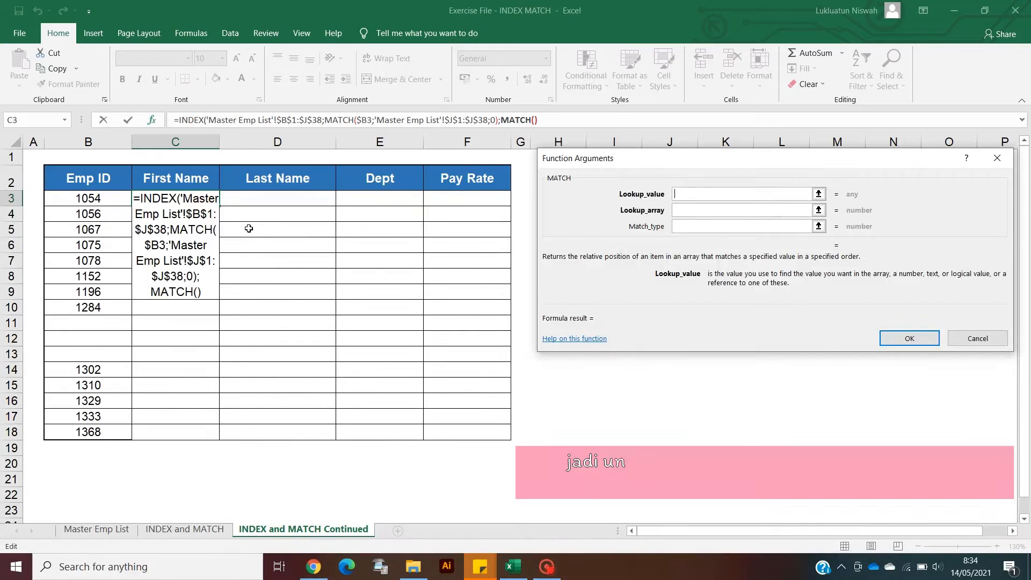
pyautogui.click(178, 174)
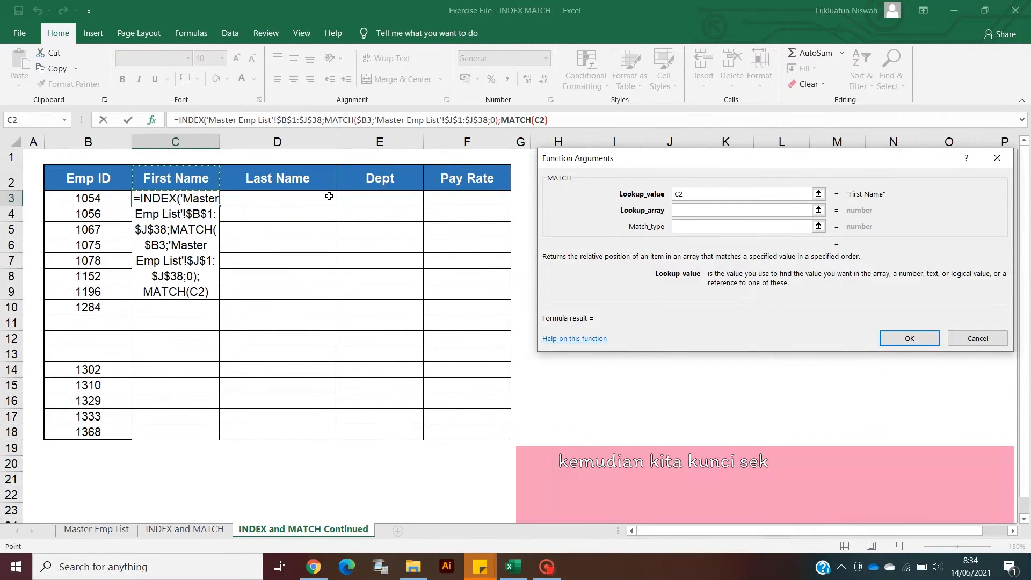
pyautogui.press('F4')
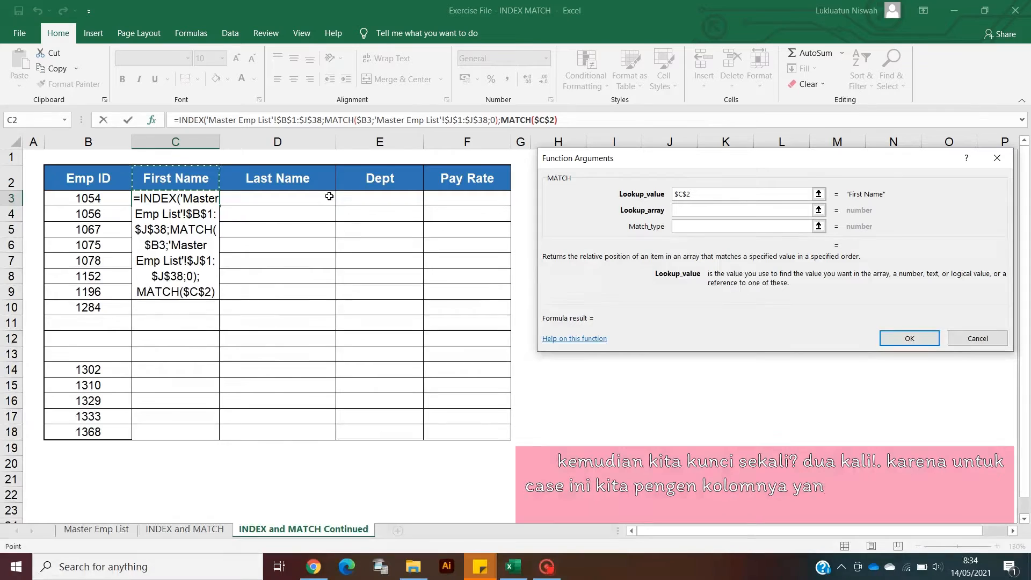
pyautogui.press('F4')
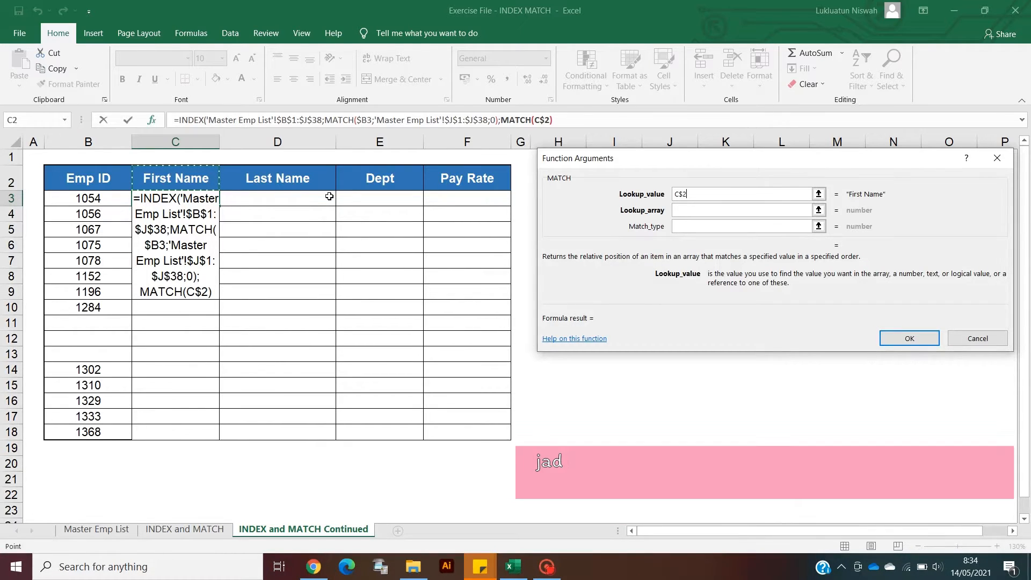
pyautogui.click(733, 214)
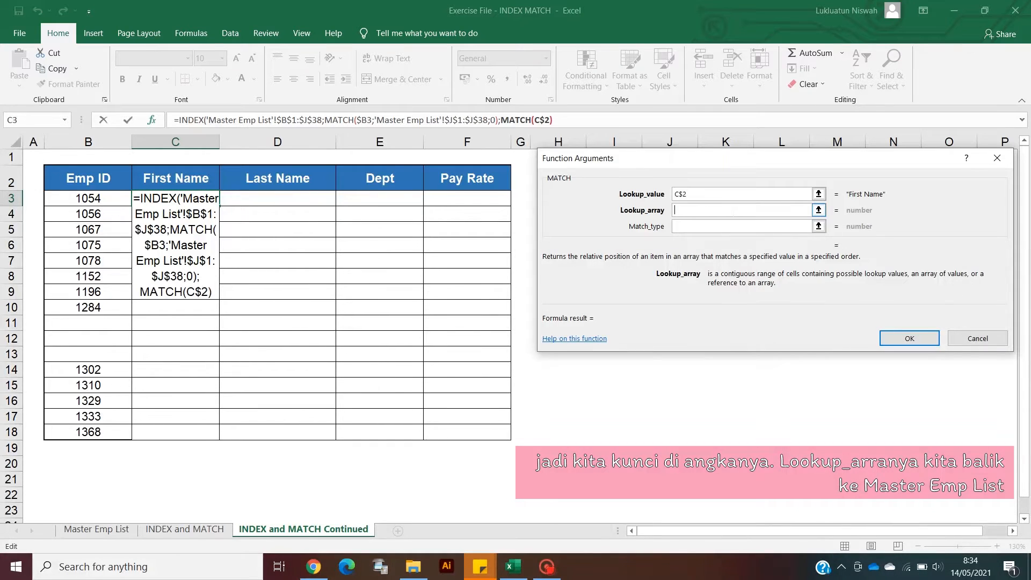
pyautogui.click(269, 447)
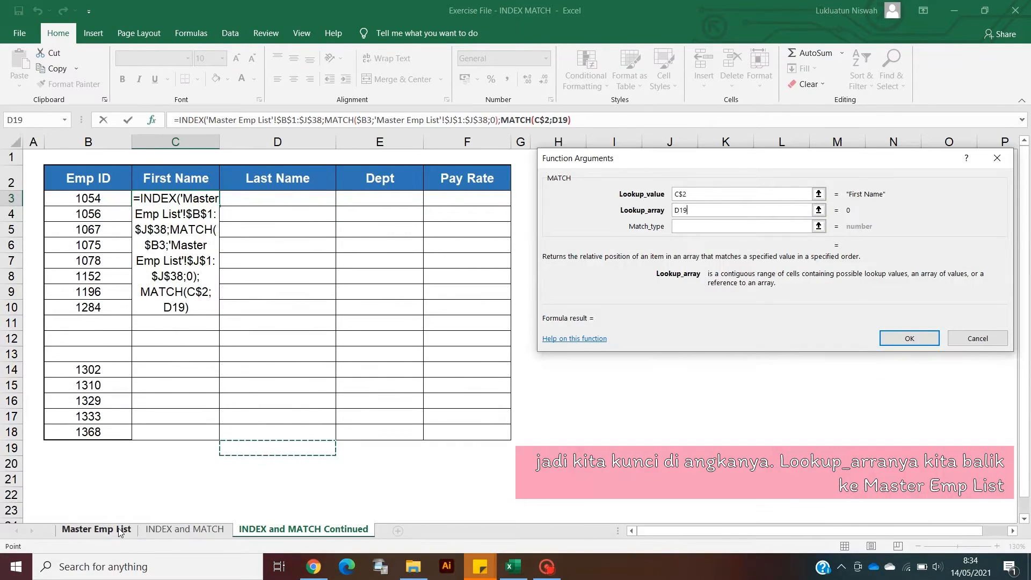
pyautogui.moveTo(694, 211); pyautogui.dragTo(640, 211)
pyautogui.press('BackSpace')
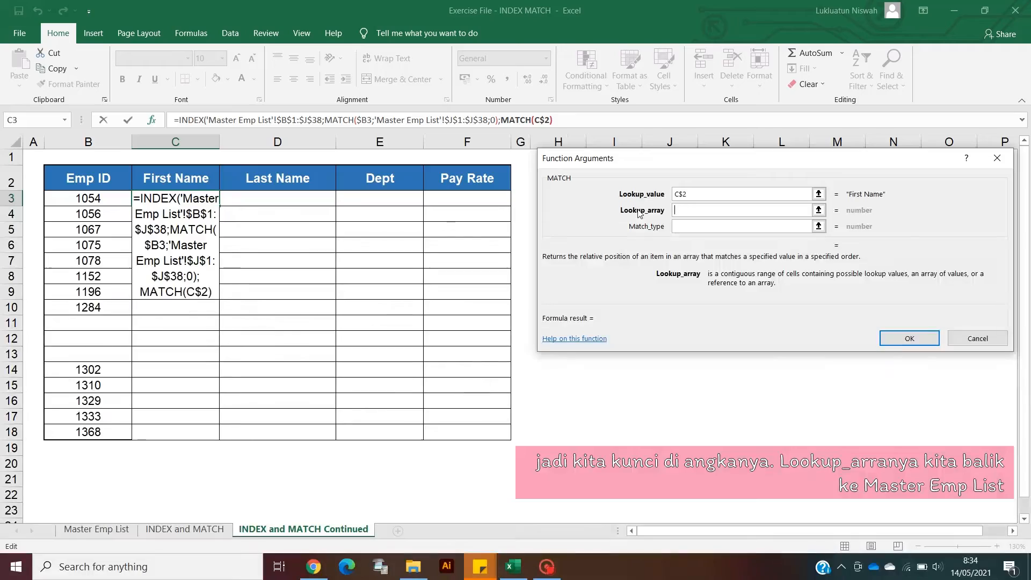
# Step: Set the second MATCH's Lookup_array to the Master Emp List header row as $B$1:$J$1 and its Match_type to 0
pyautogui.click(132, 531)
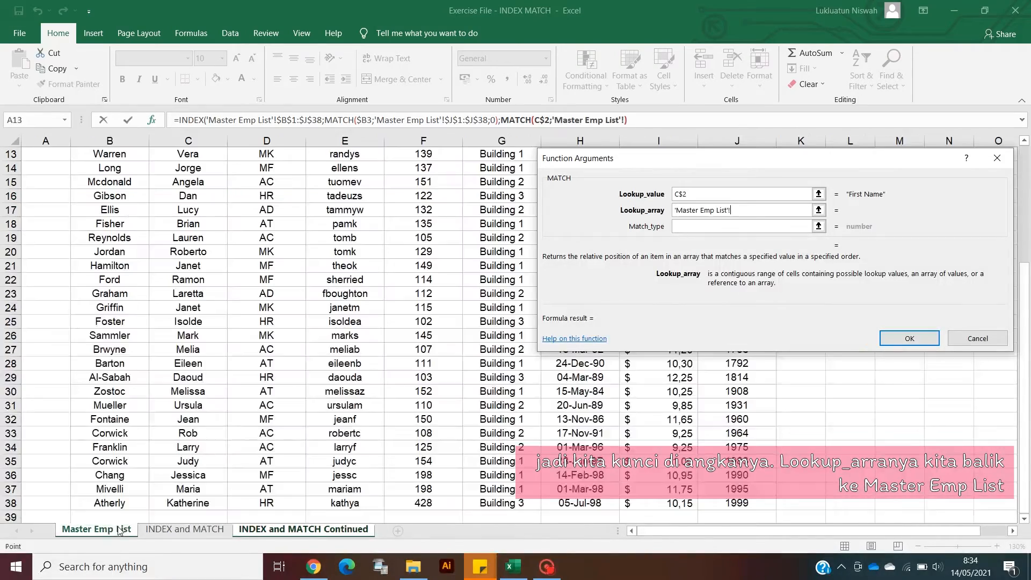
pyautogui.click(129, 196)
pyautogui.hotkey('ctrl', 'Up')
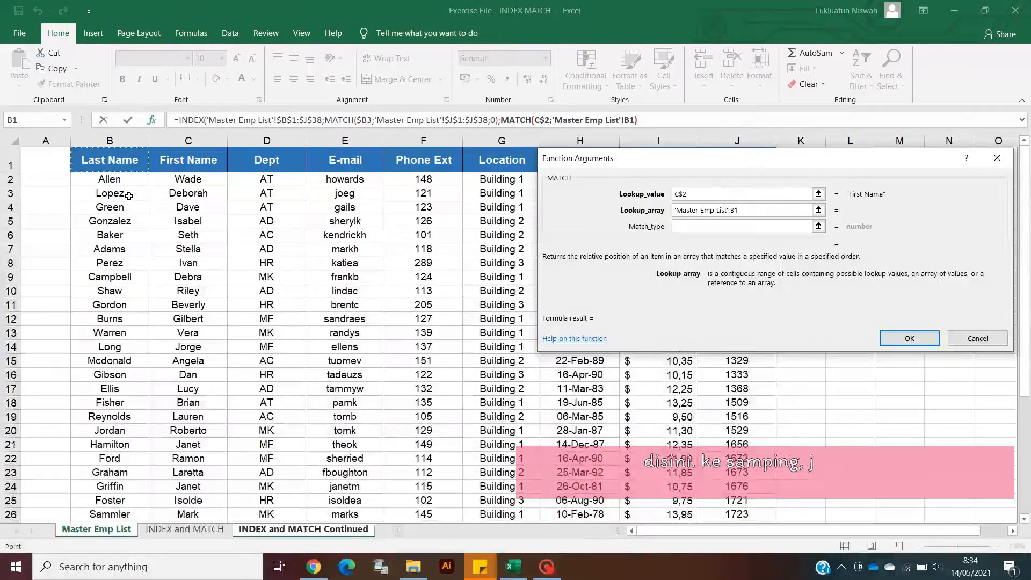
pyautogui.hotkey('ctrl', 'shift', 'Right')
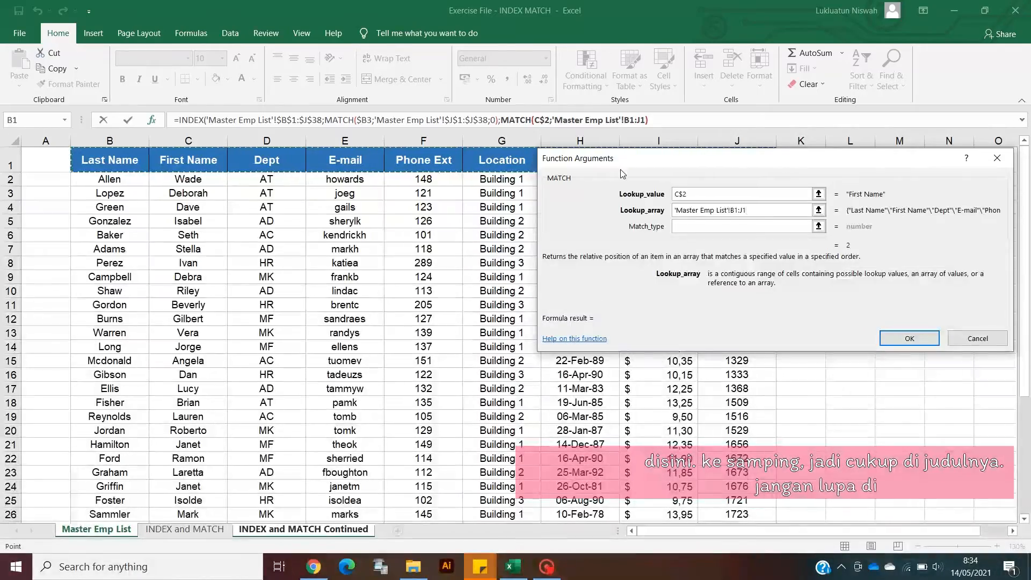
pyautogui.moveTo(720, 165); pyautogui.dragTo(616, 251)
pyautogui.press('F4')
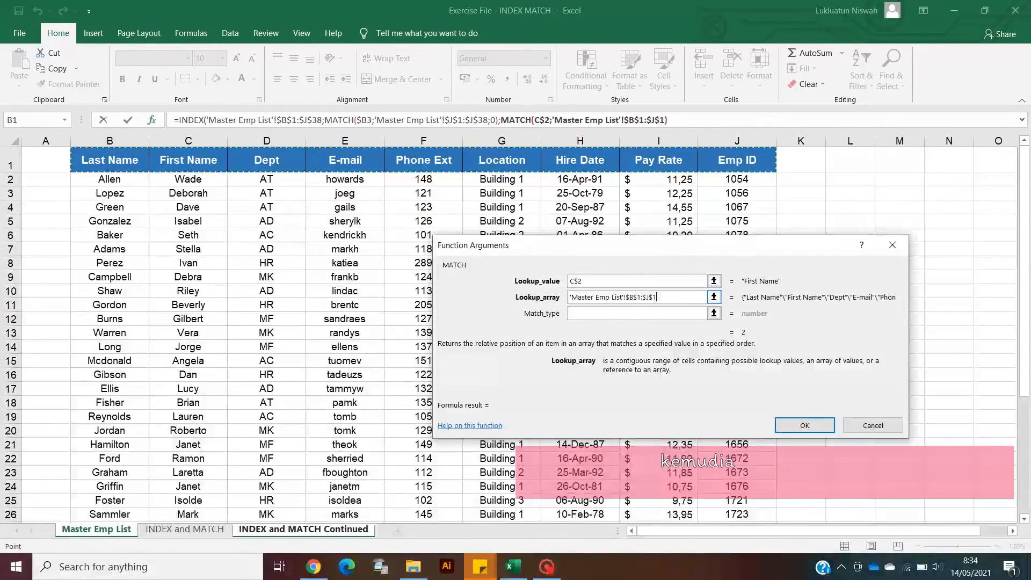
pyautogui.click(639, 313)
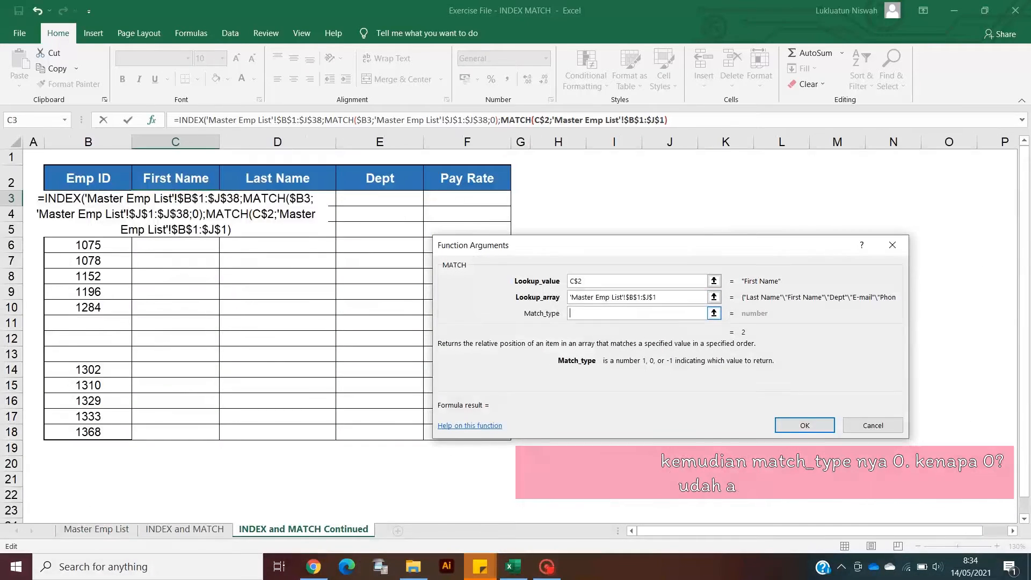
pyautogui.write('0')
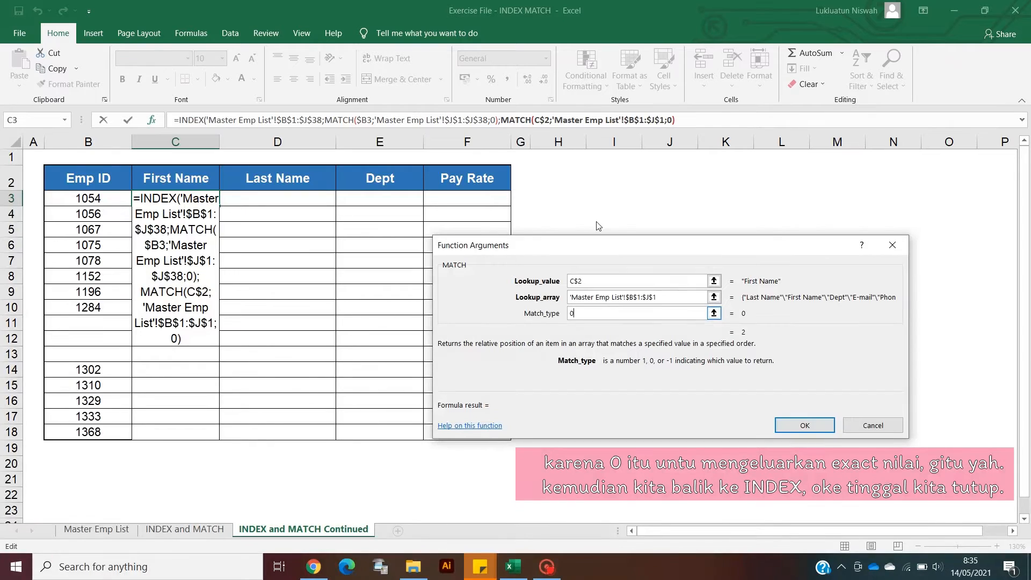
# Step: Close and confirm the completed INDEX formula in C3, and fill it across and down through F18
pyautogui.click(189, 120)
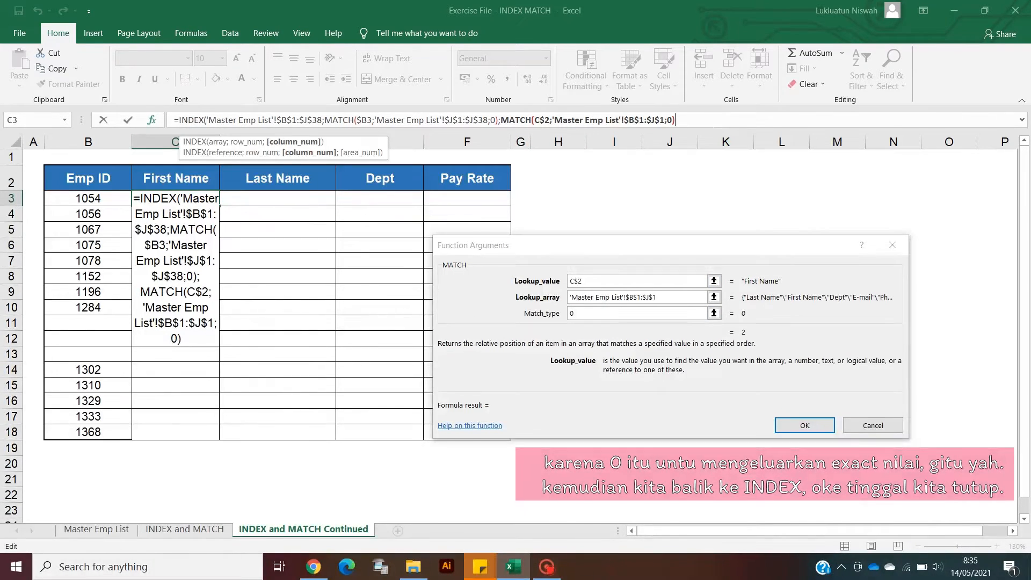
pyautogui.write(')')
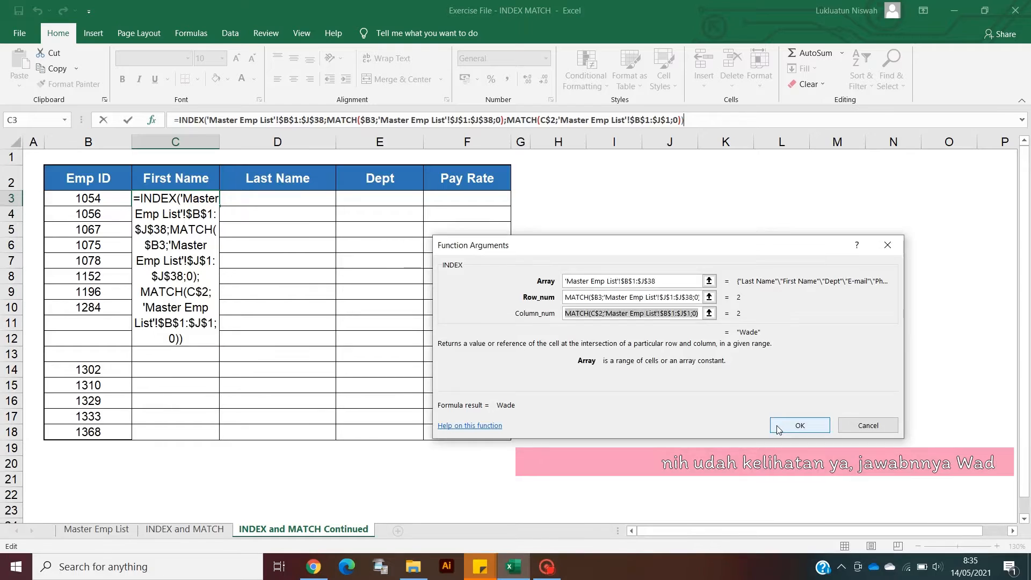
pyautogui.click(795, 424)
pyautogui.moveTo(219, 206); pyautogui.dragTo(495, 415)
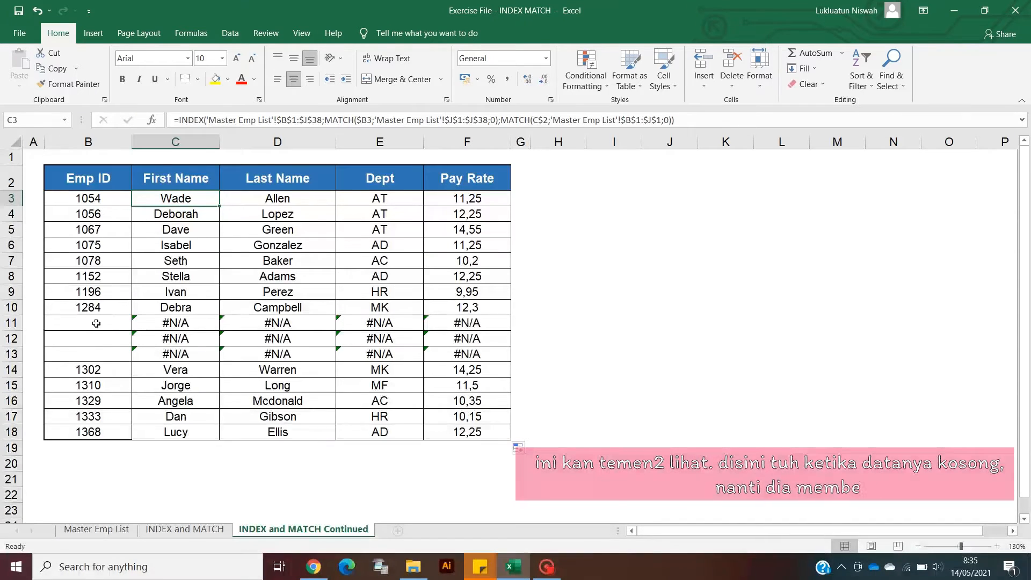
# Step: Examine the formula results in C11:F13 beside the blank Emp ID cells B11:B13, and select C3
pyautogui.moveTo(97, 323); pyautogui.dragTo(110, 357)
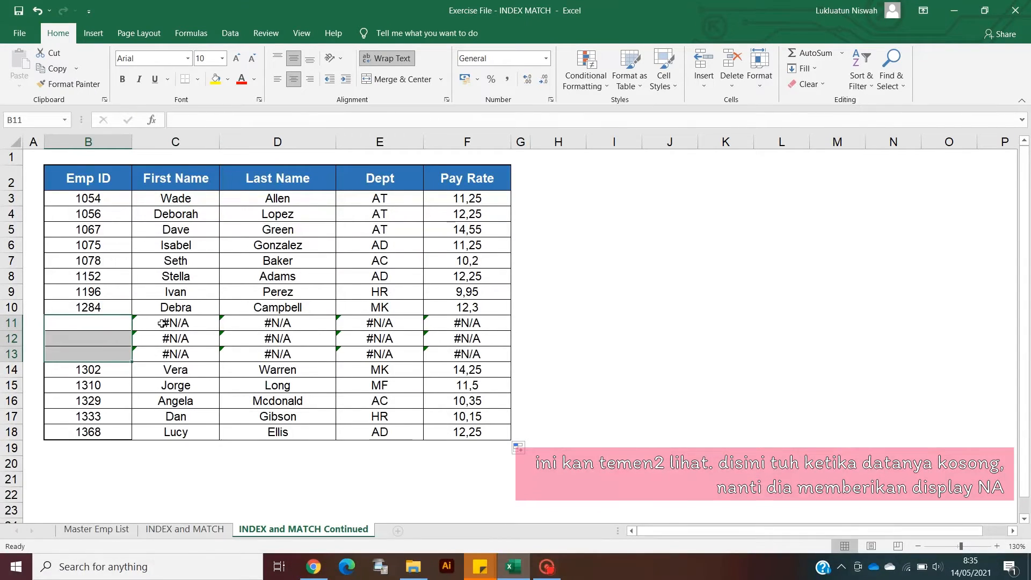
pyautogui.moveTo(162, 323); pyautogui.dragTo(465, 355)
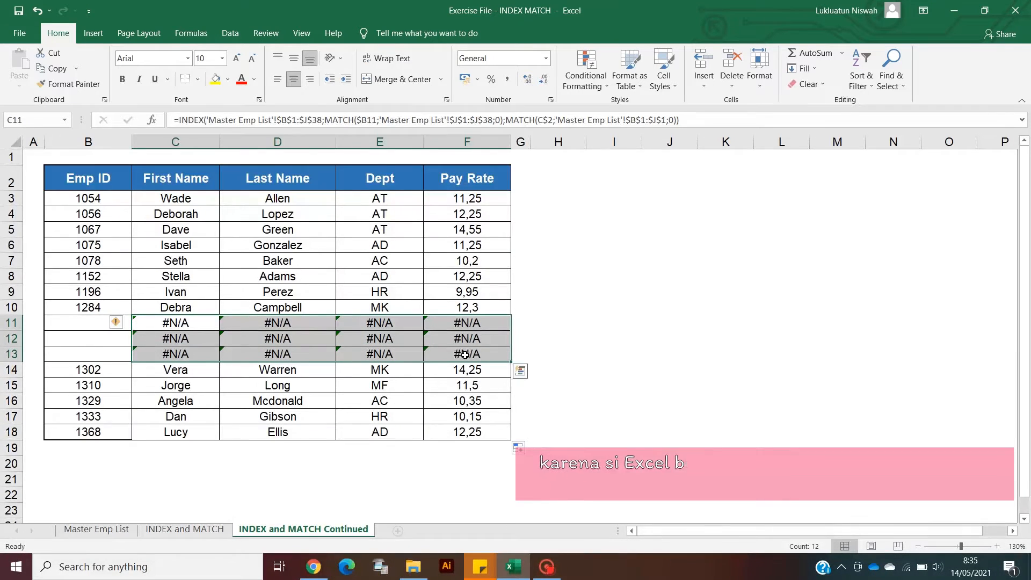
pyautogui.click(191, 324)
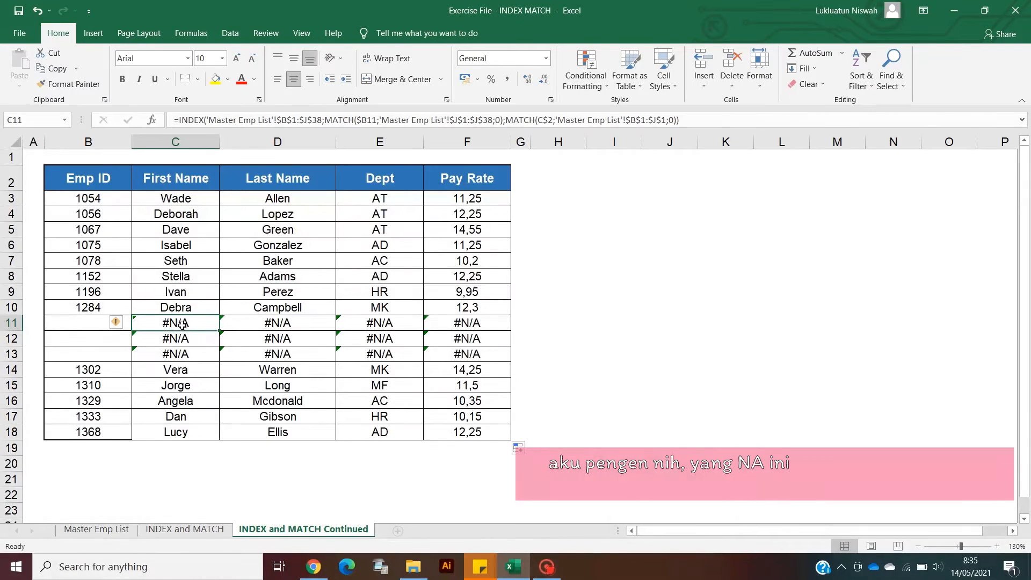
pyautogui.moveTo(183, 324); pyautogui.dragTo(490, 362)
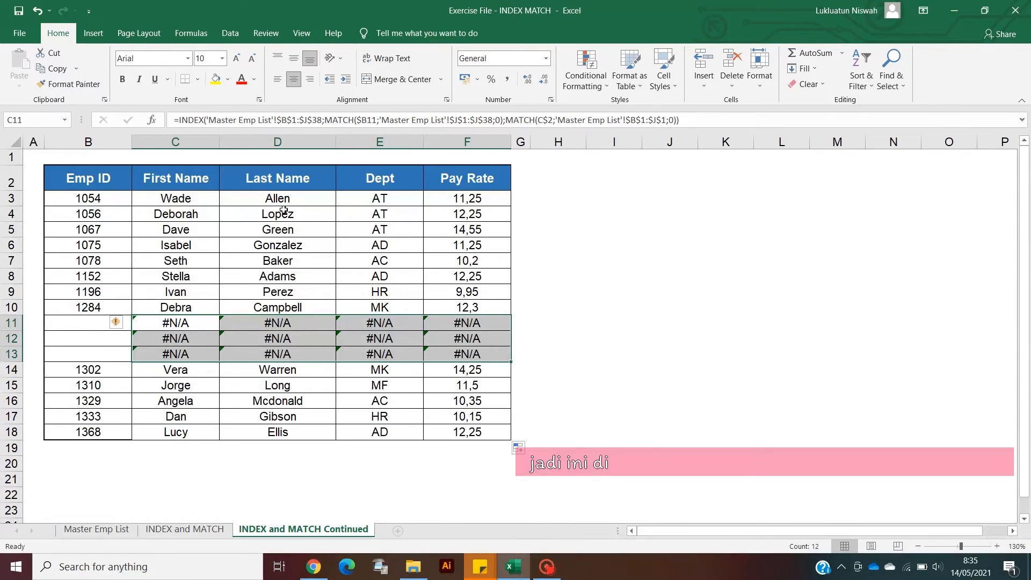
pyautogui.click(172, 323)
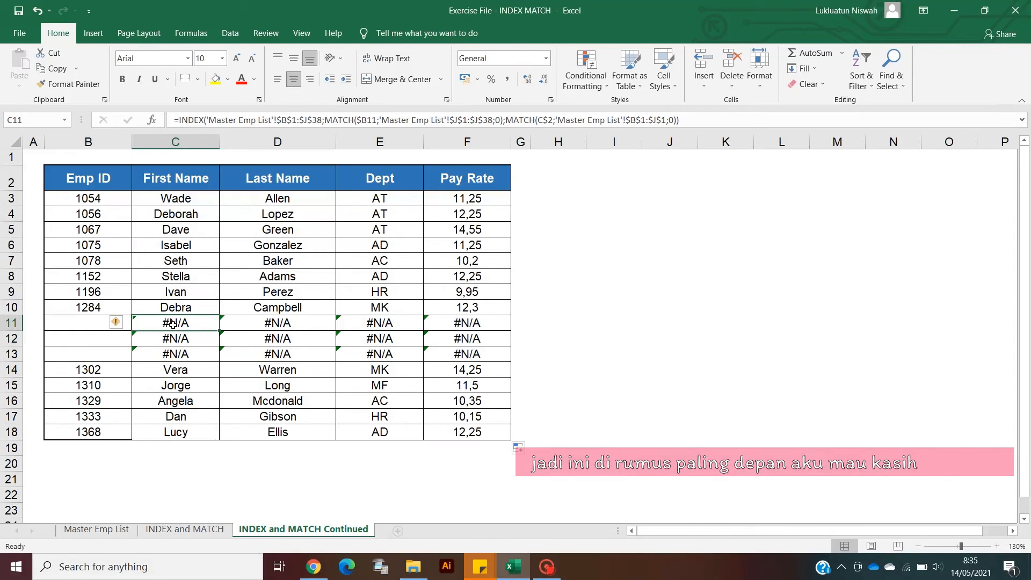
pyautogui.click(202, 198)
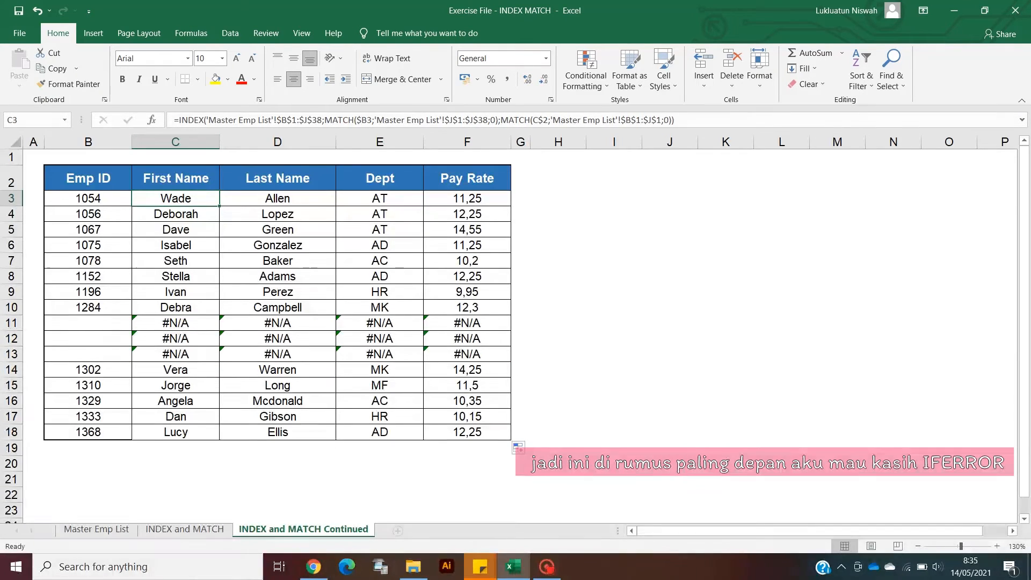
# Step: Wrap the INDEX and MATCH formula in C3 in IFERROR, with " " as the value_if_error, and confirm it
pyautogui.click(179, 120)
pyautogui.write('IFERROR(')
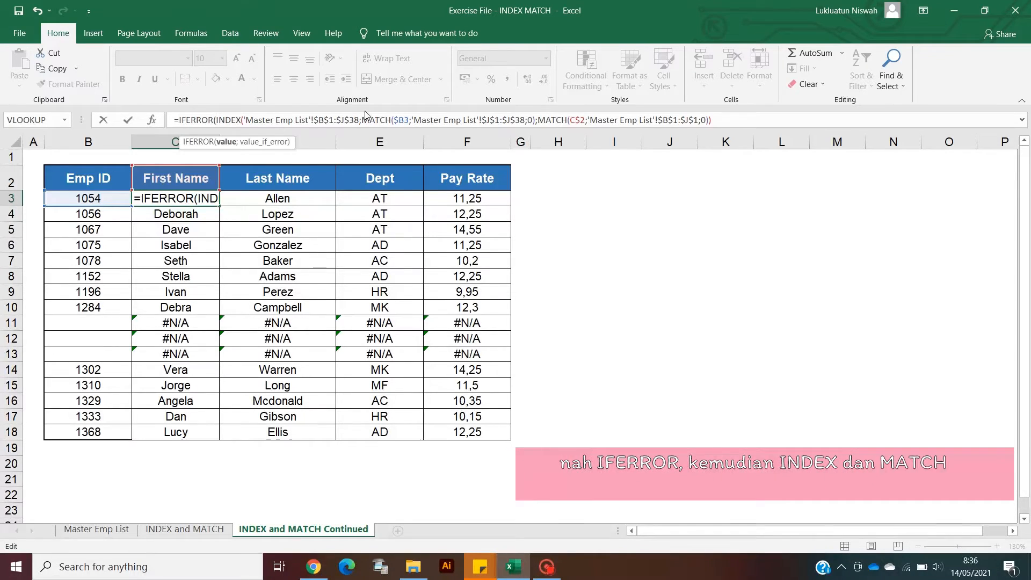
pyautogui.click(712, 120)
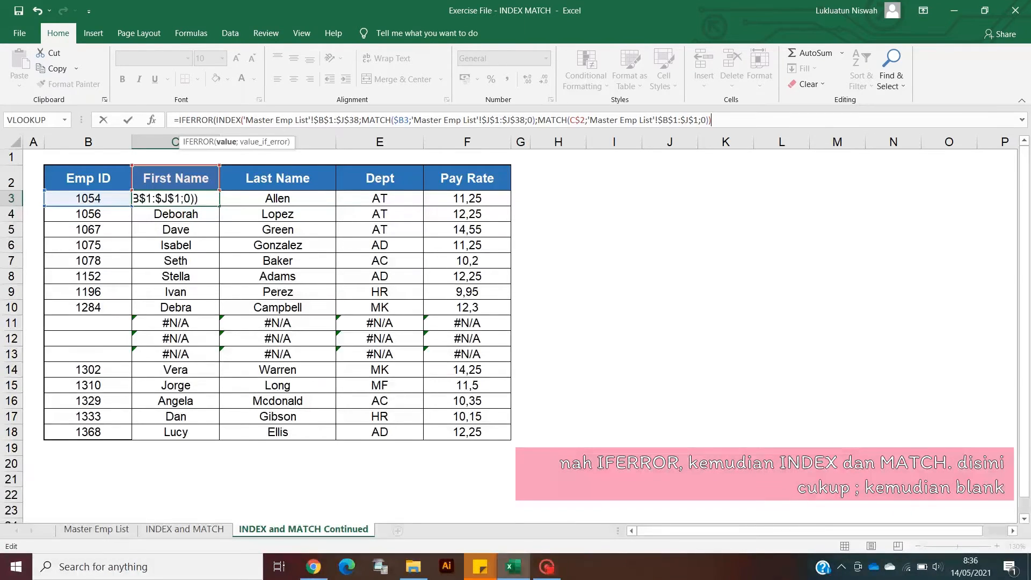
pyautogui.write(';" "')
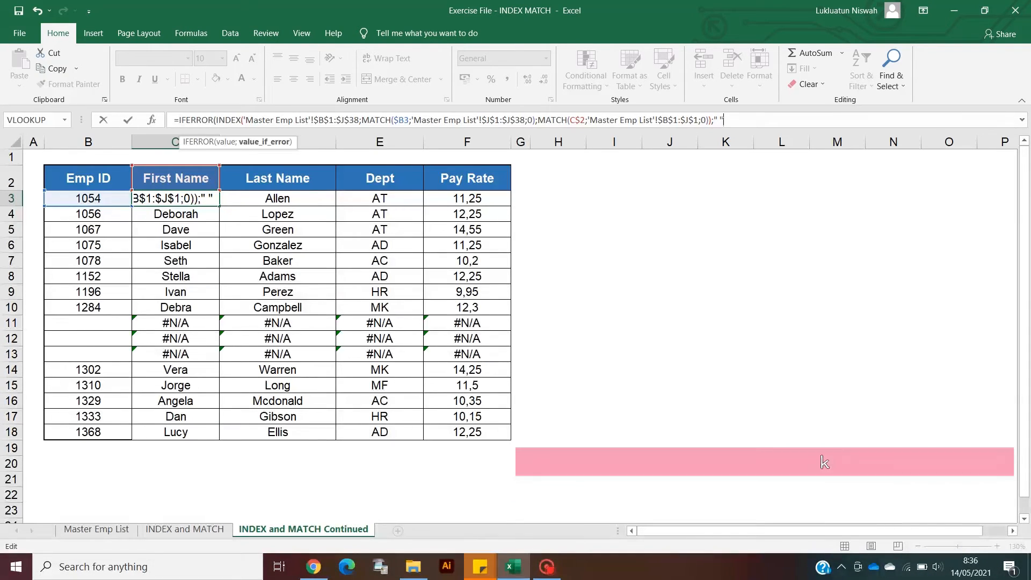
pyautogui.write(')')
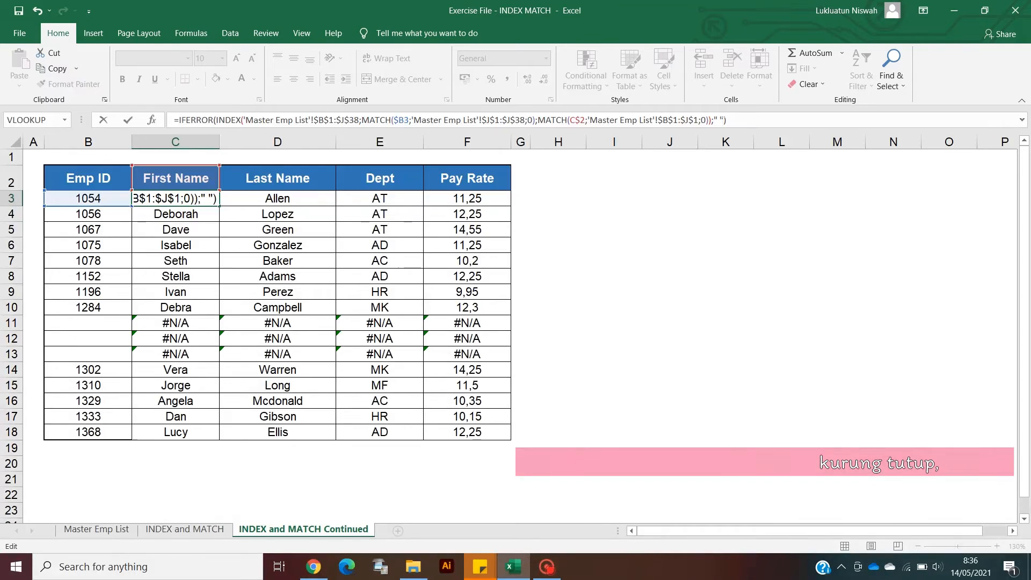
pyautogui.press('Return')
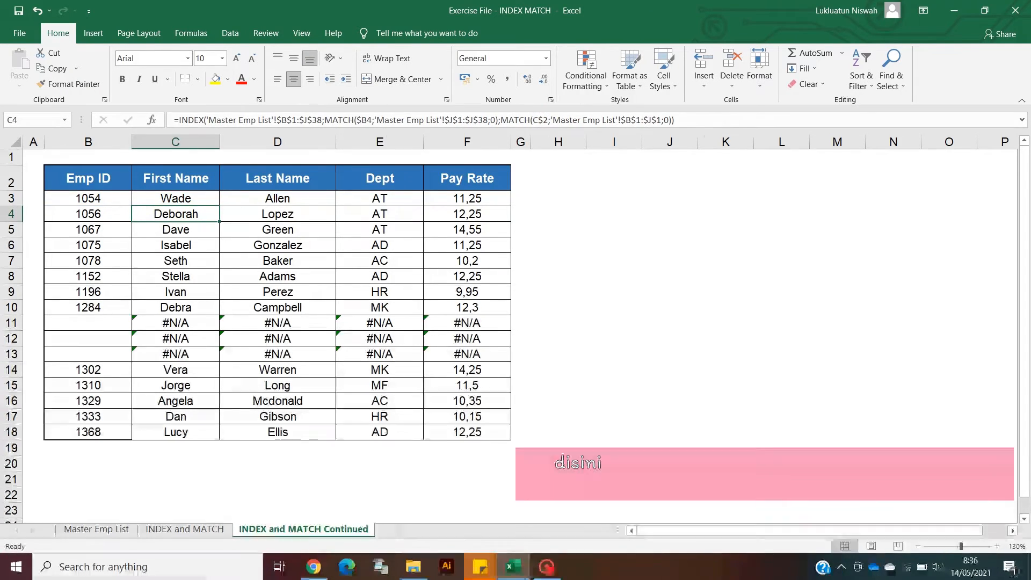
# Step: Fill the IFERROR formula from C3 across and down through F18, and check the blank-ID row 11
pyautogui.press('Up')
pyautogui.moveTo(219, 205); pyautogui.dragTo(500, 424)
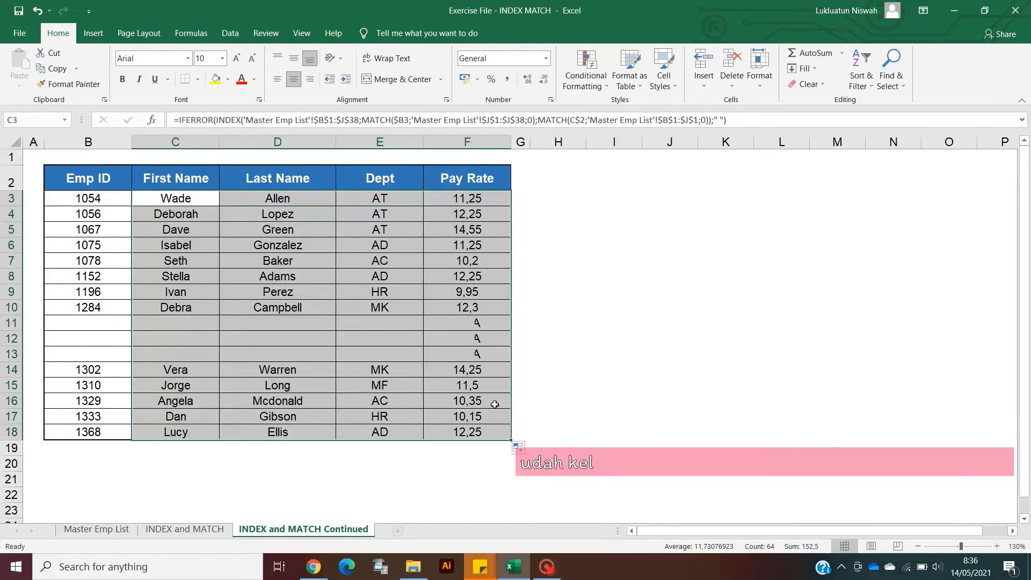
pyautogui.click(294, 325)
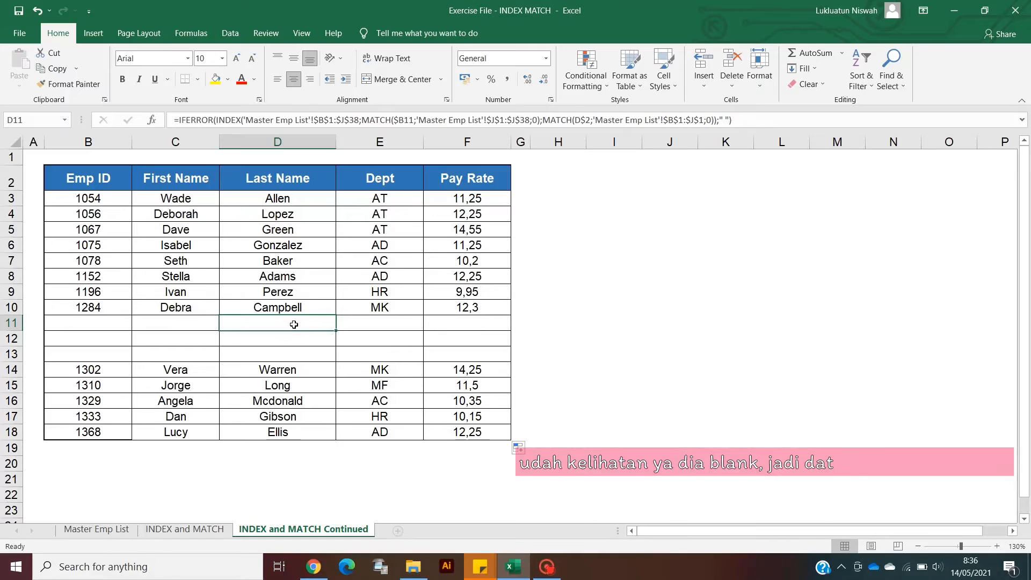
pyautogui.moveTo(89, 329); pyautogui.dragTo(437, 325)
# Step: Compare the number format of Pay Rate cell F3 with the Pay Rate column in the Master Emp List sheet
pyautogui.click(471, 199)
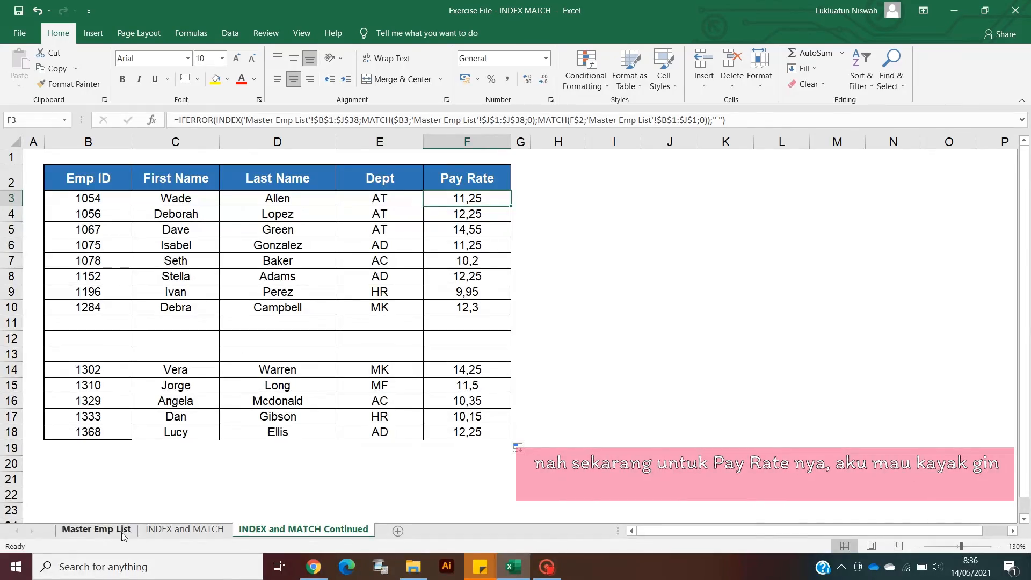
pyautogui.click(97, 529)
pyautogui.moveTo(658, 179); pyautogui.dragTo(658, 445)
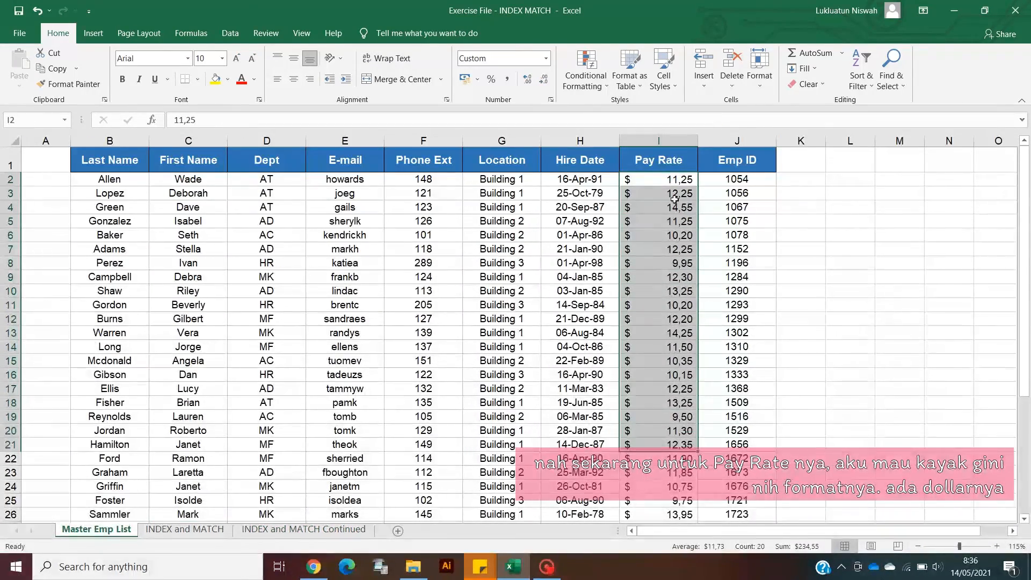
pyautogui.click(663, 185)
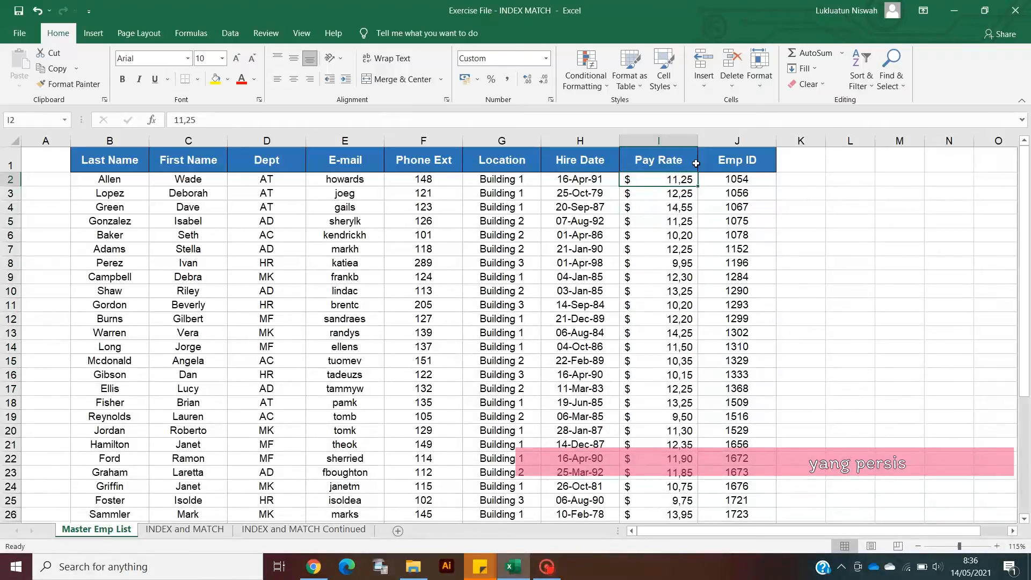
pyautogui.click(295, 529)
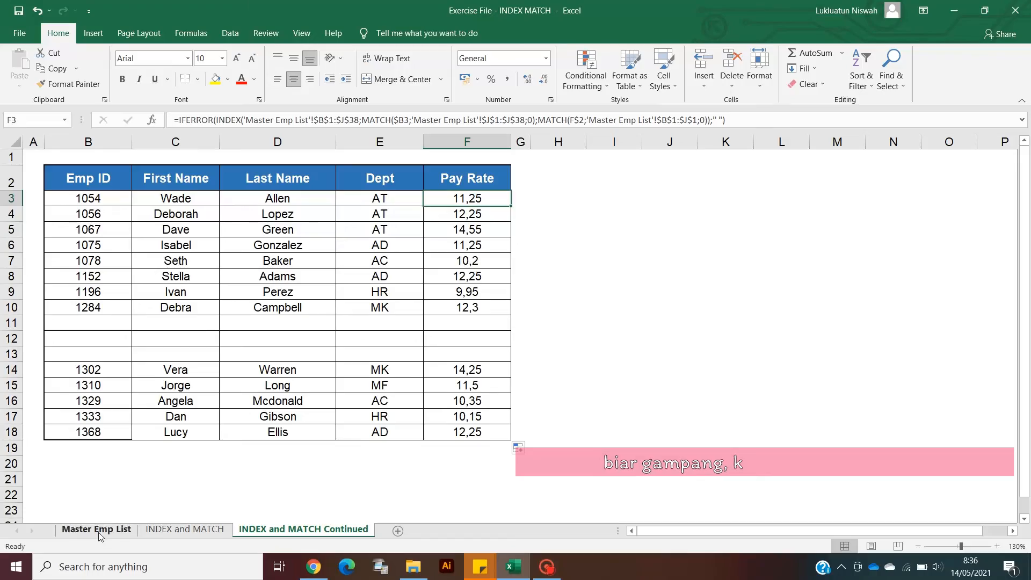
# Step: Copy the custom number format code of Pay Rate cell I2 in the Master Emp List sheet
pyautogui.click(100, 530)
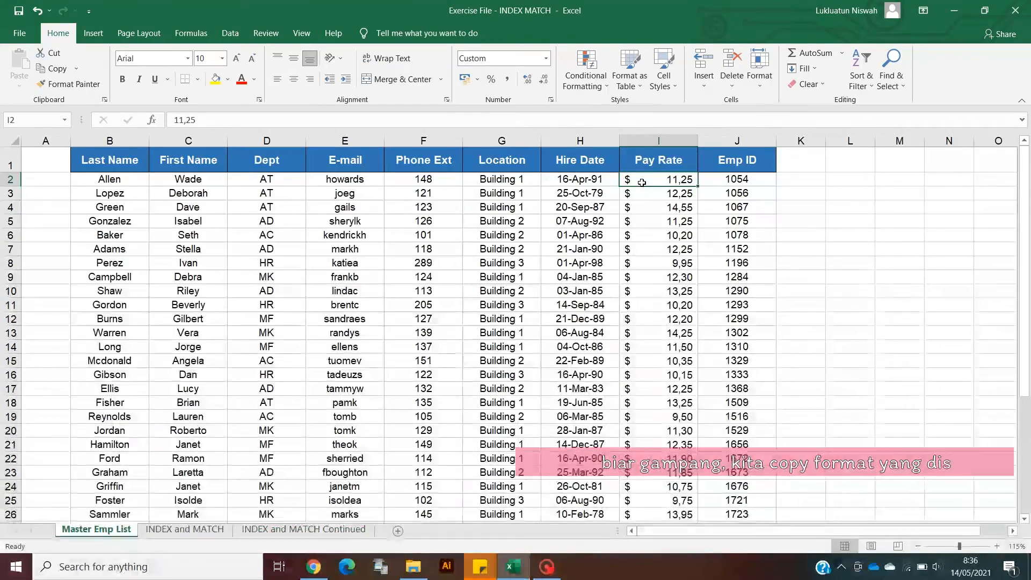
pyautogui.click(547, 65)
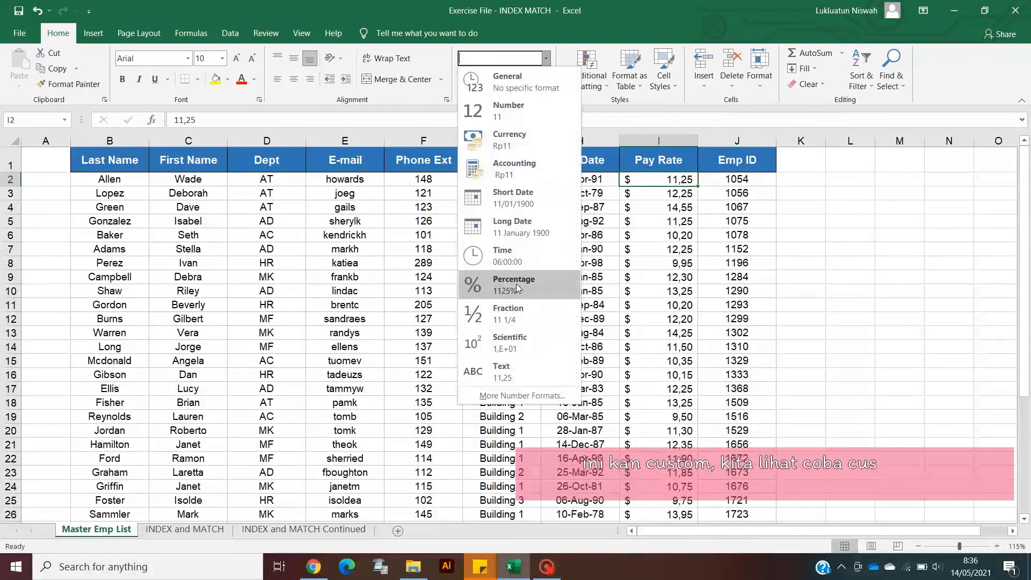
pyautogui.click(492, 396)
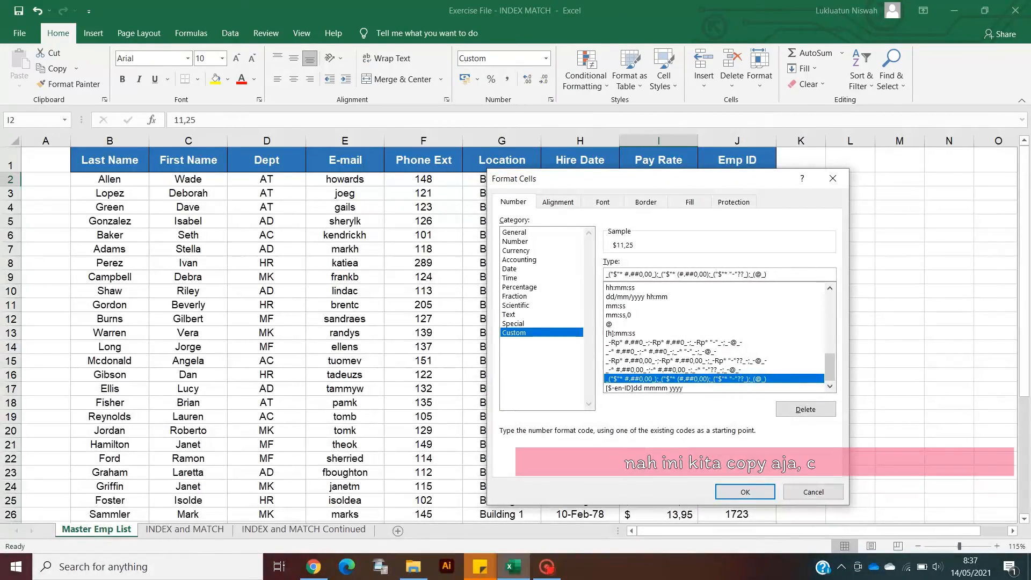
pyautogui.hotkey('ctrl', 'a')
pyautogui.hotkey('ctrl', 'c')
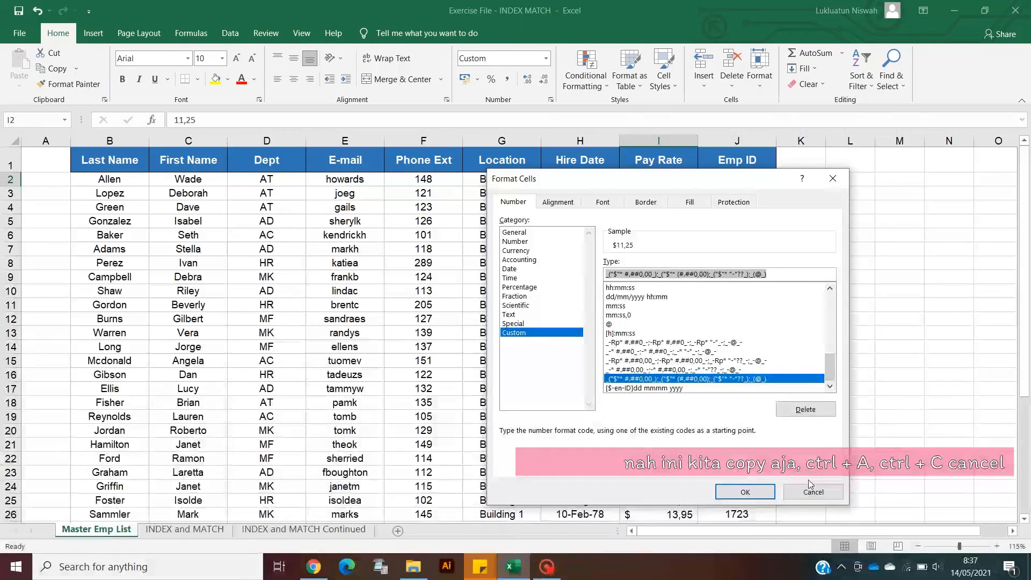
pyautogui.click(813, 492)
# Step: Apply the copied custom dollar format code to the Pay Rate cells F3:F18 in the INDEX and MATCH Continued sheet
pyautogui.click(338, 531)
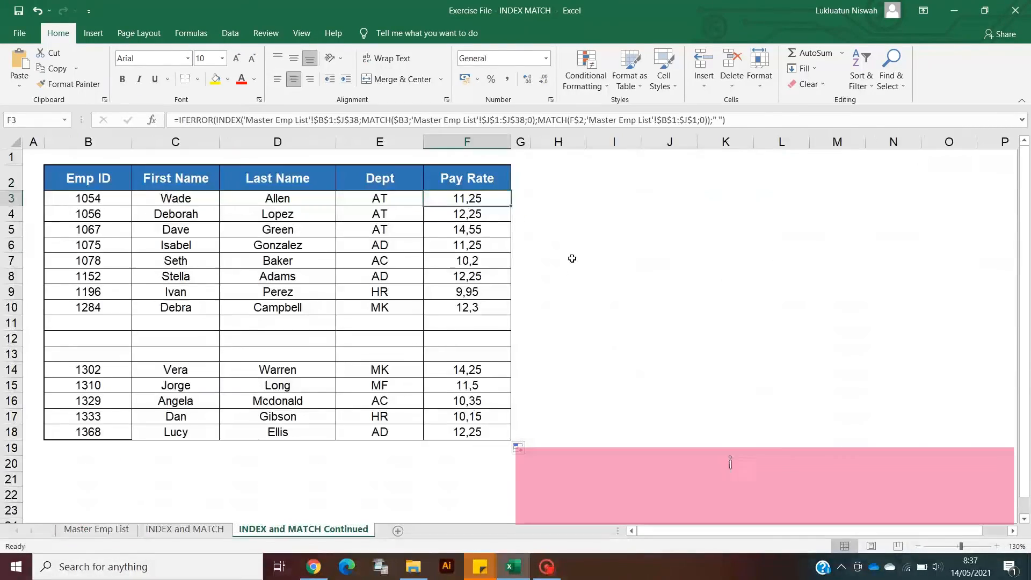
pyautogui.hotkey('ctrl', 'shift', 'Down')
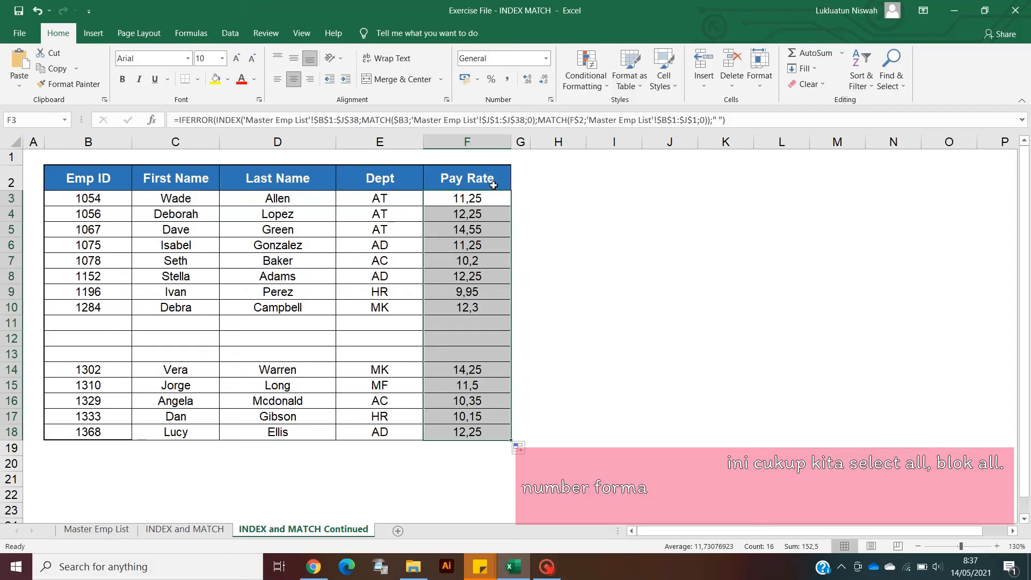
pyautogui.click(547, 59)
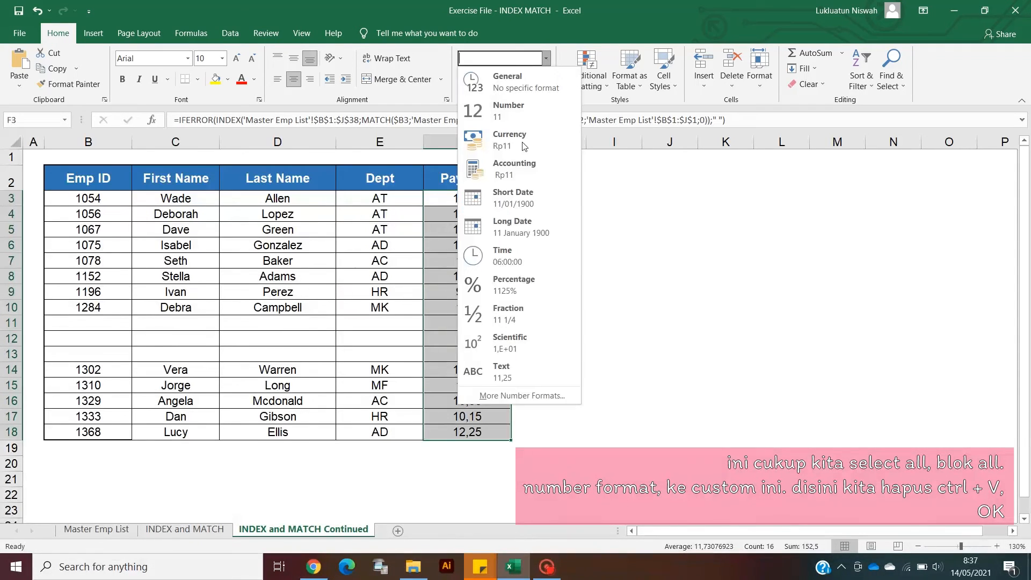
pyautogui.click(517, 396)
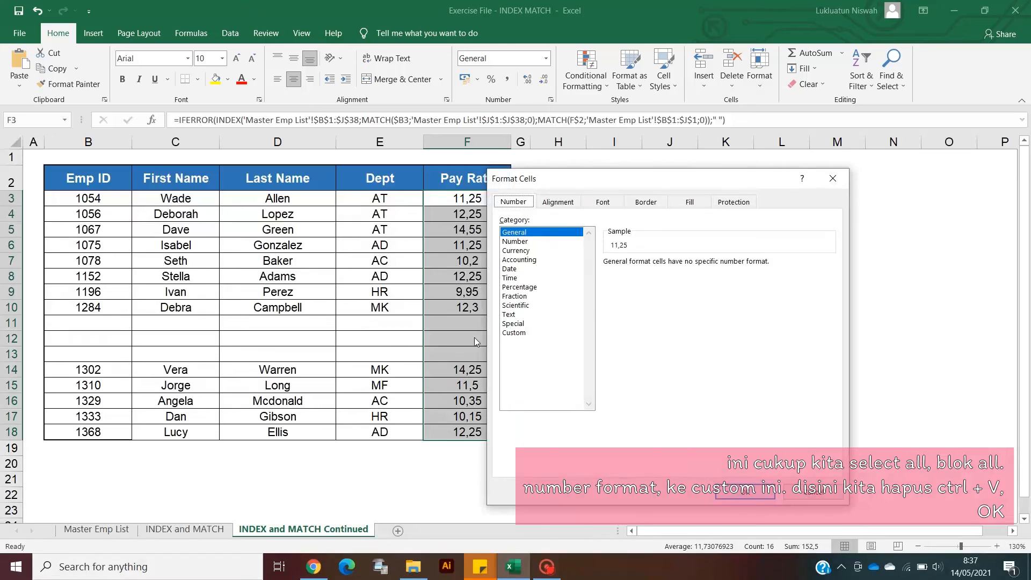
pyautogui.click(514, 332)
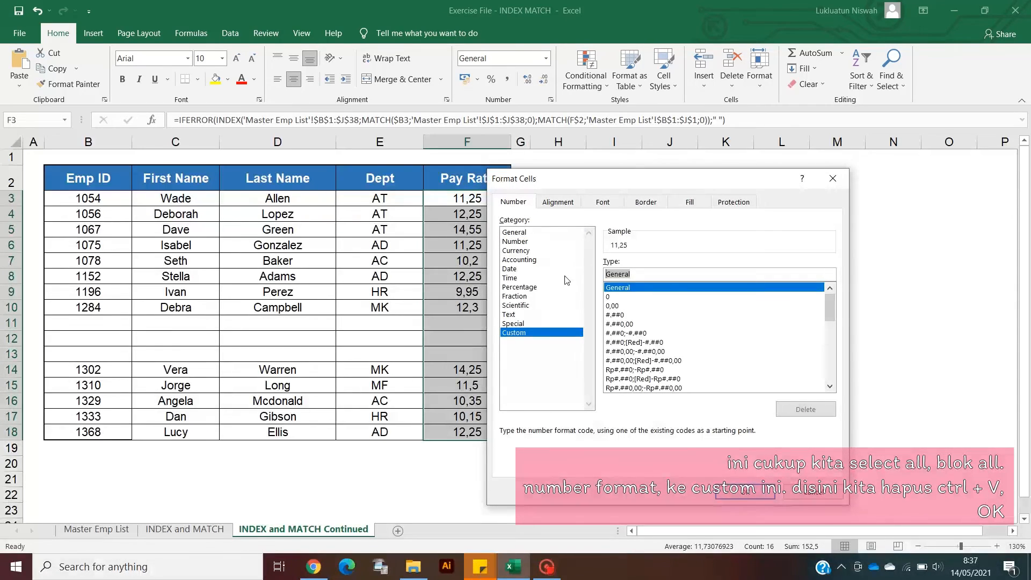
pyautogui.hotkey('ctrl', 'v')
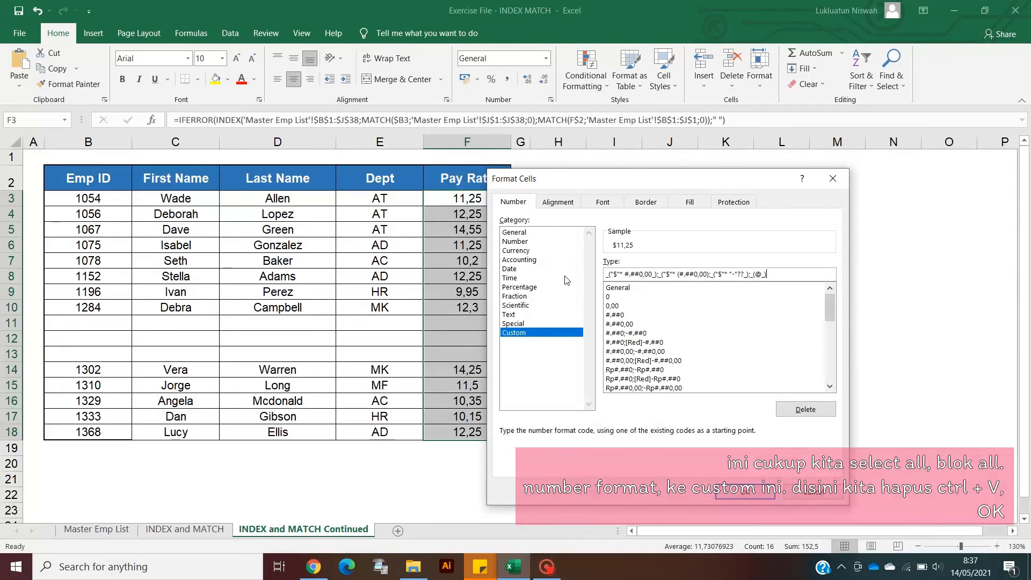
pyautogui.click(752, 490)
pyautogui.click(477, 199)
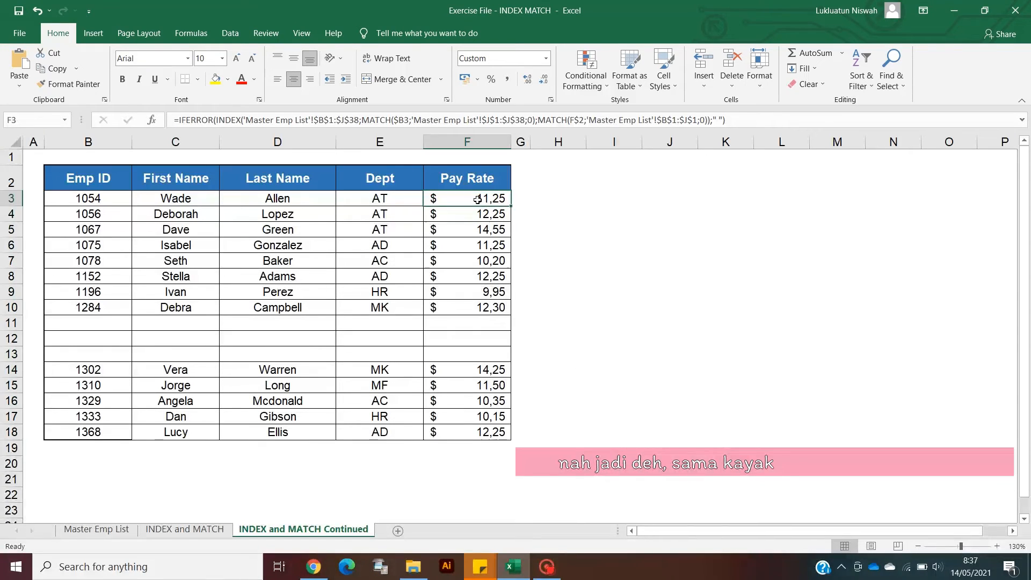